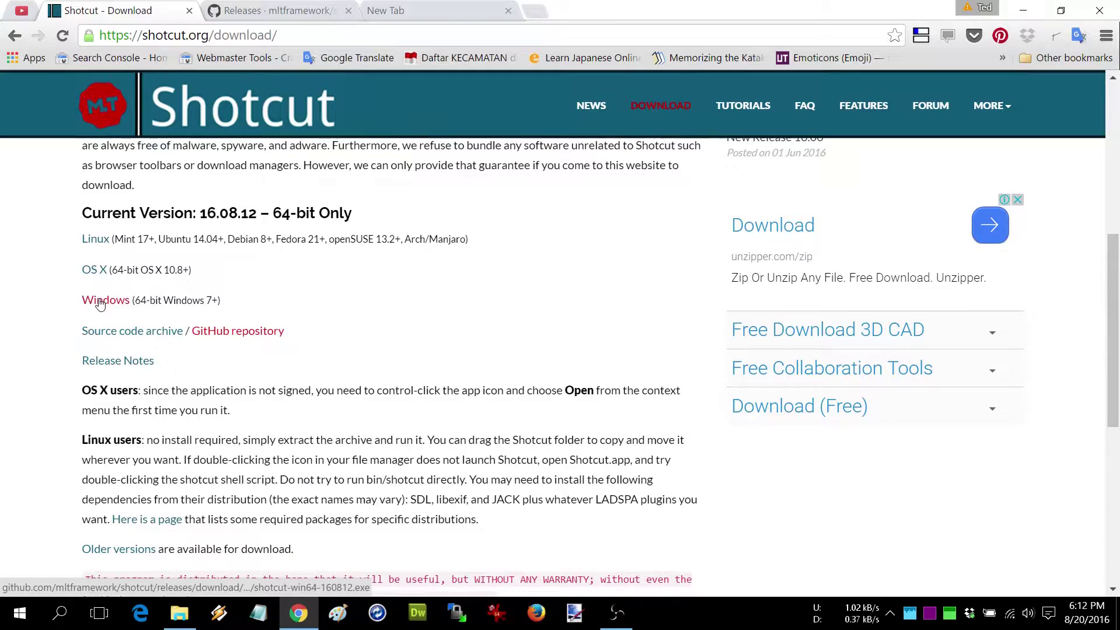
Step: Download the 64-bit Windows installer for Shotcut version 16.08.12
{"action": "left_click", "coordinate": [100, 303]}
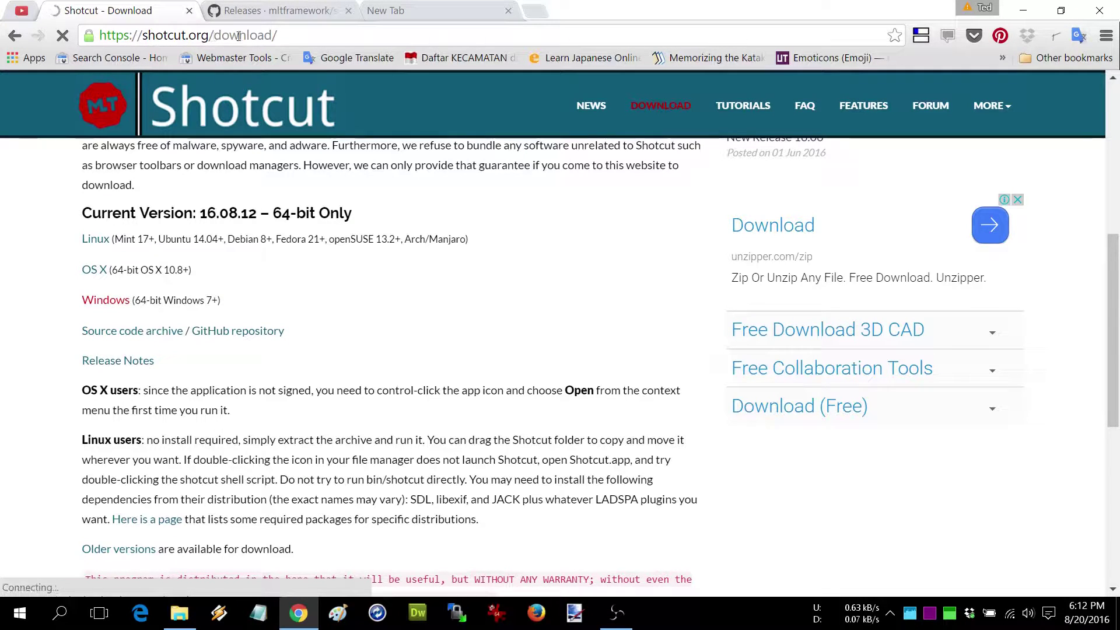
{"action": "left_click_drag", "start_coordinate": [277, 37], "coordinate": [99, 36]}
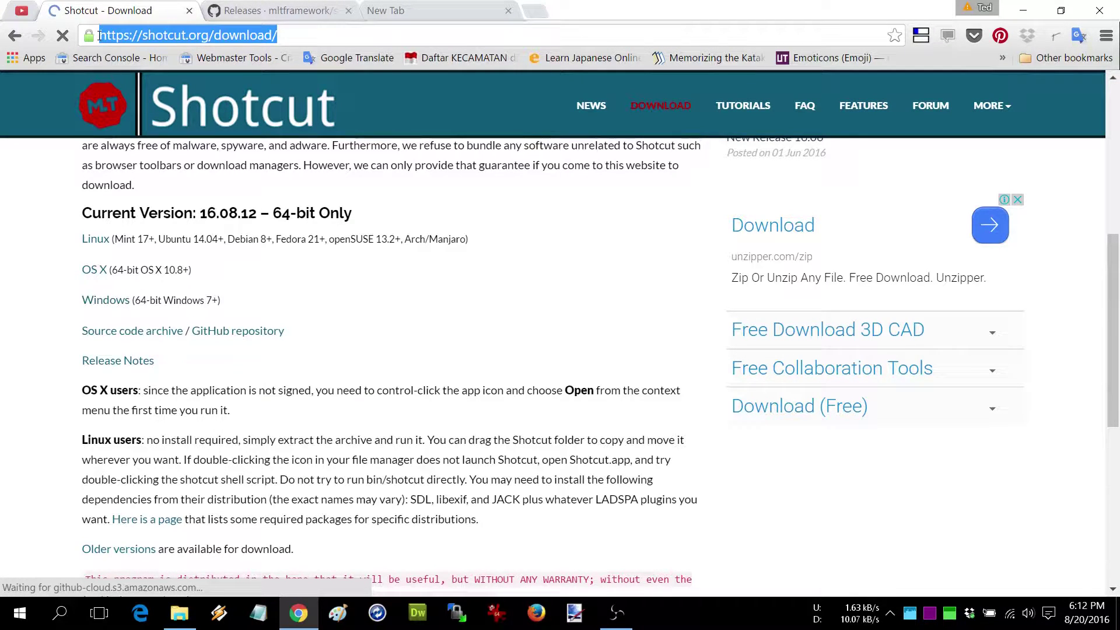
{"action": "left_click", "coordinate": [924, 349]}
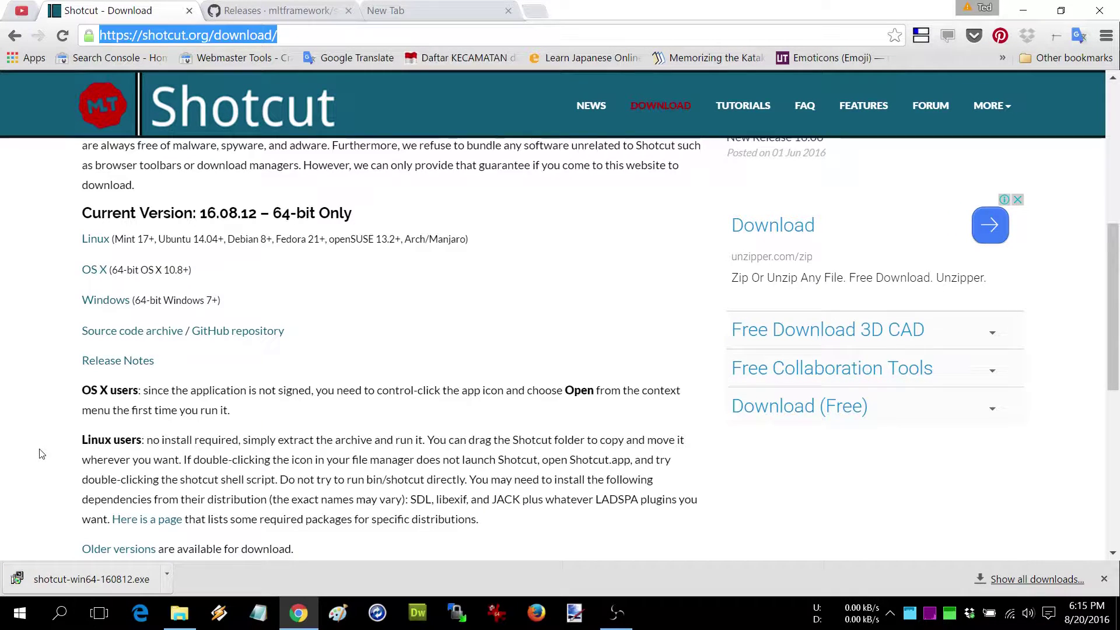
Step: Run shotcut-win64-160812.exe and install Shotcut in C:\Program Files\Shotcut\ with the default options, closing the setup when complete
{"action": "left_click", "coordinate": [66, 586]}
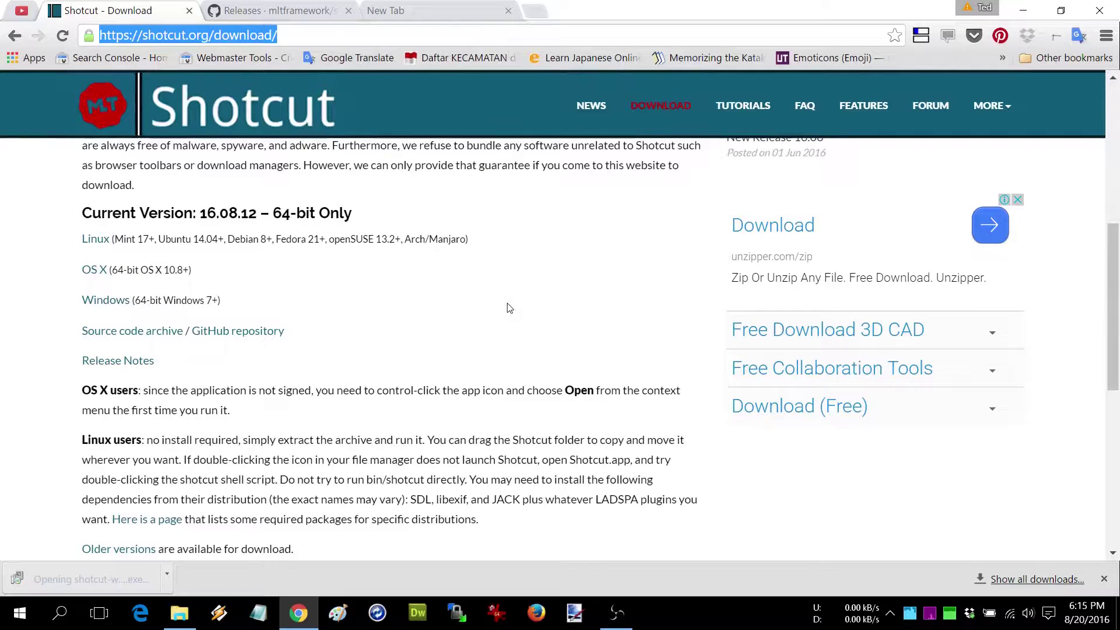
{"action": "left_click", "coordinate": [700, 398]}
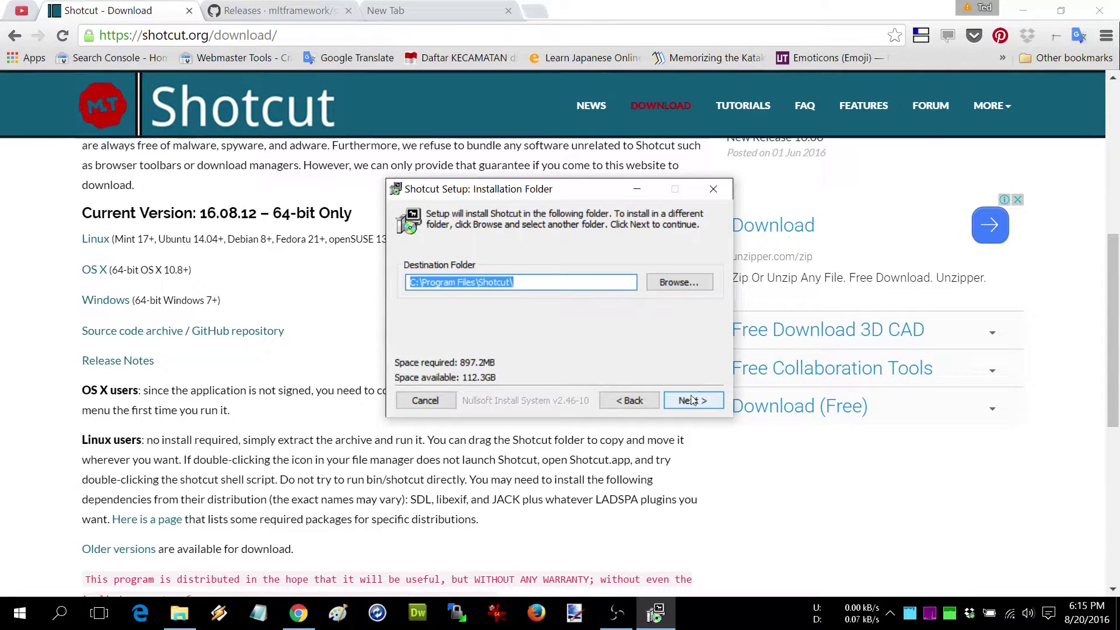
{"action": "left_click", "coordinate": [700, 399]}
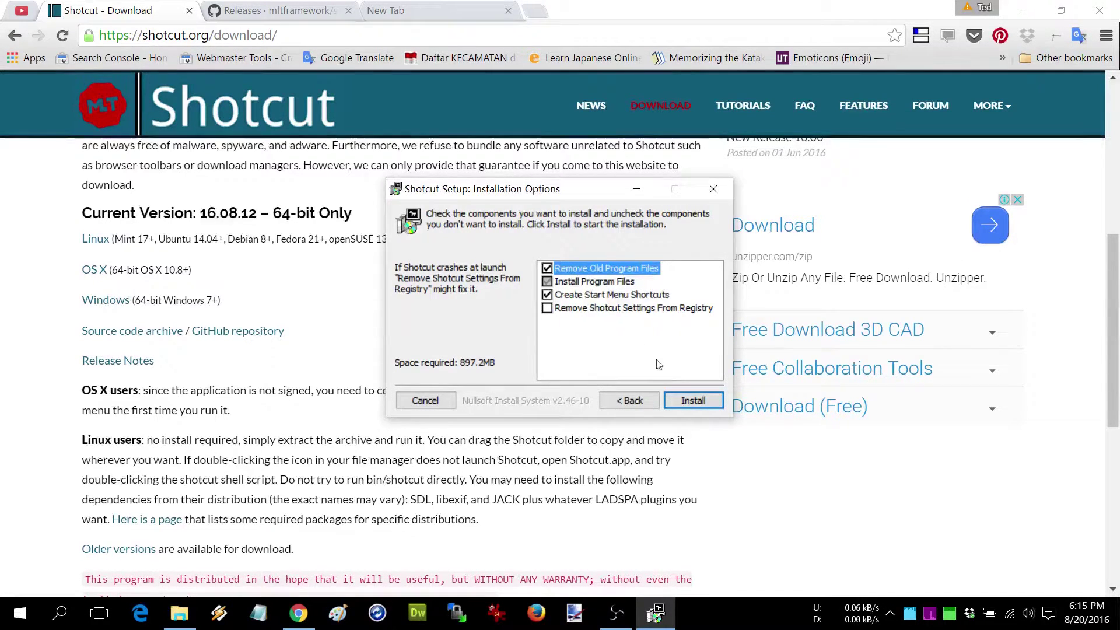
{"action": "left_click", "coordinate": [691, 401]}
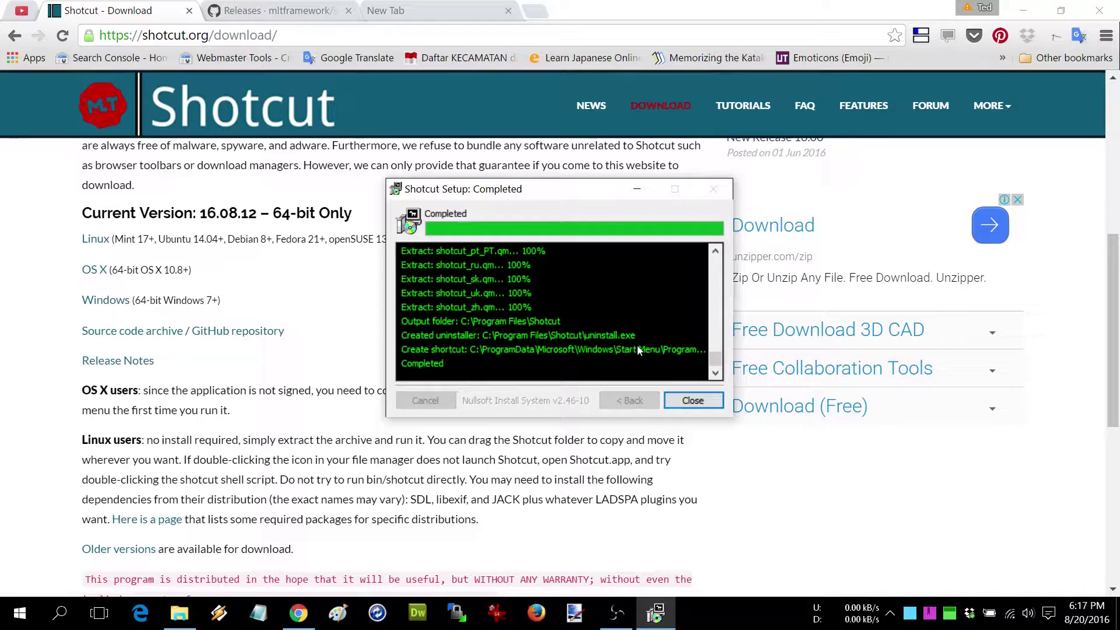
{"action": "left_click", "coordinate": [688, 403]}
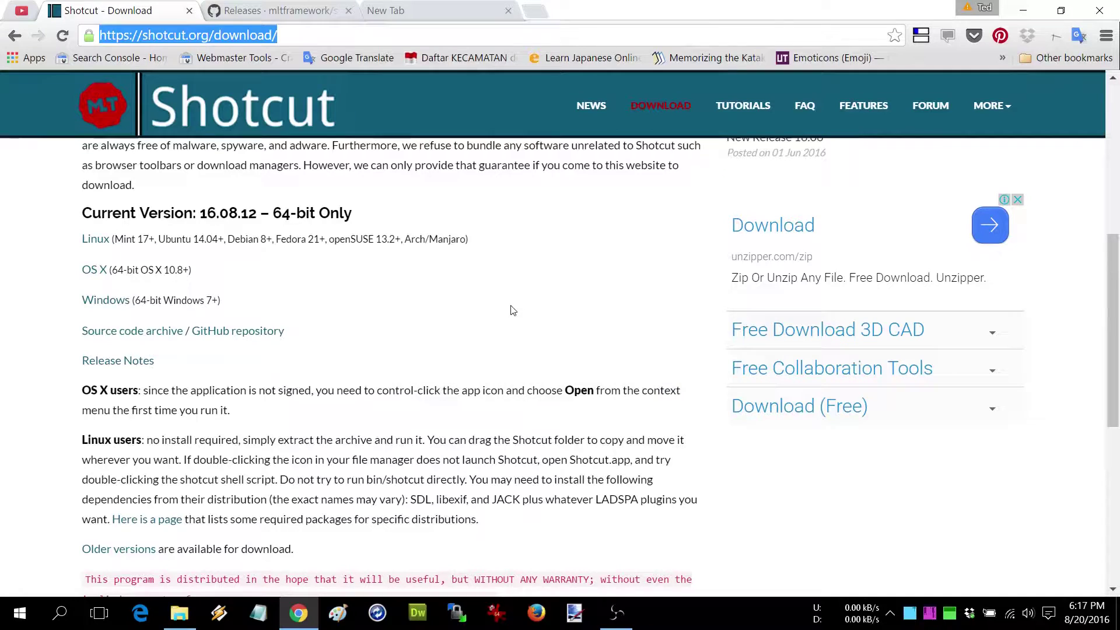
Step: Launch Shotcut from its desktop shortcut and display the Playlist and Timeline
{"action": "key", "text": "super+d"}
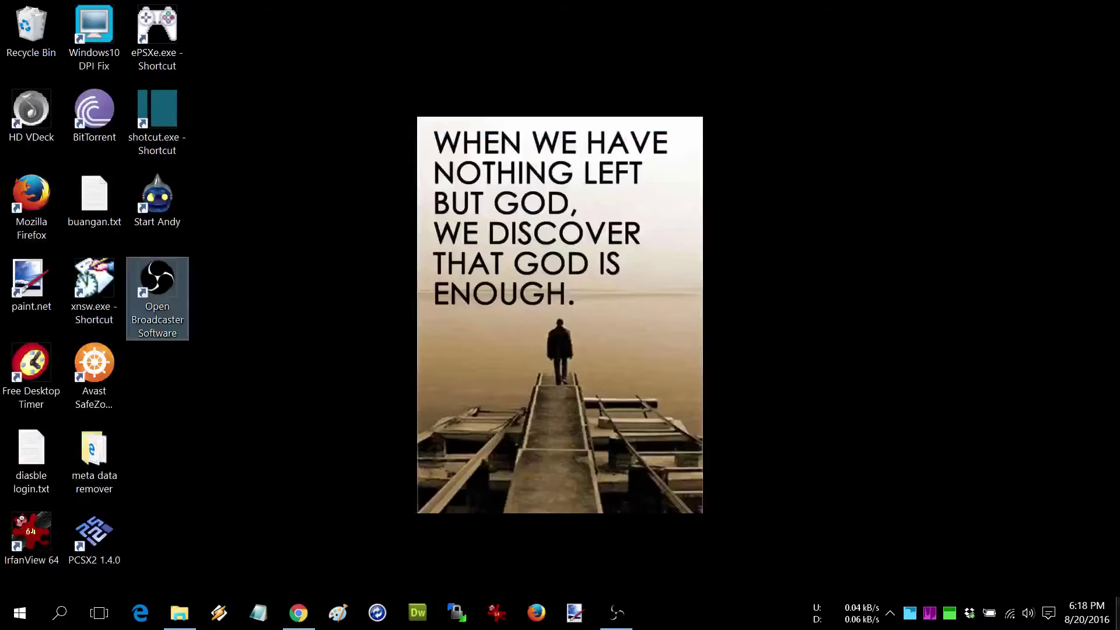
{"action": "left_click", "coordinate": [162, 119]}
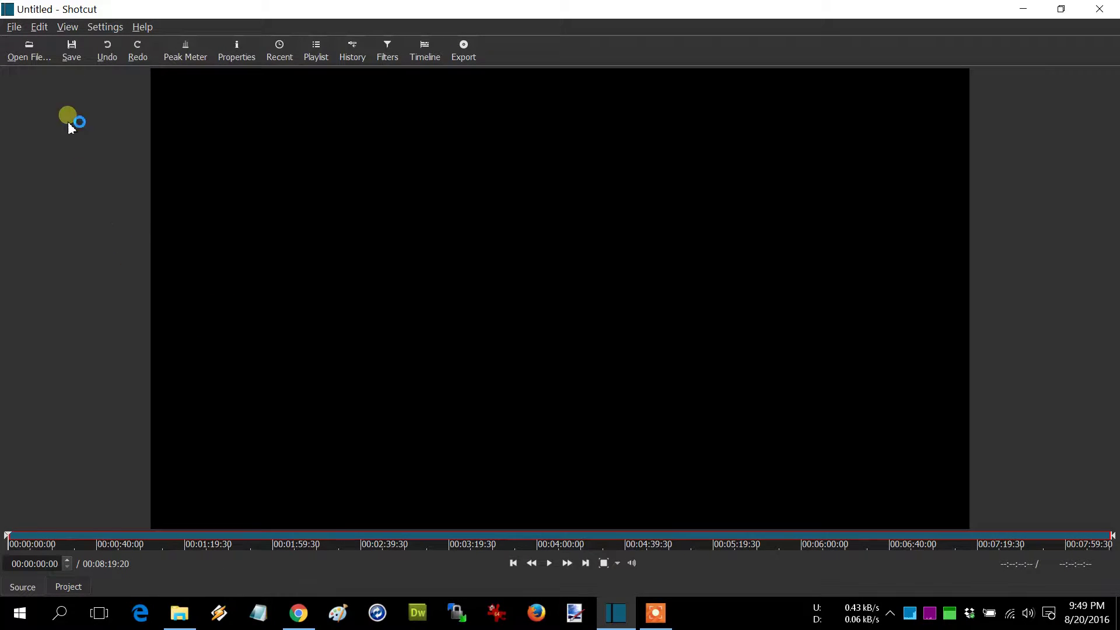
{"action": "left_click", "coordinate": [68, 27]}
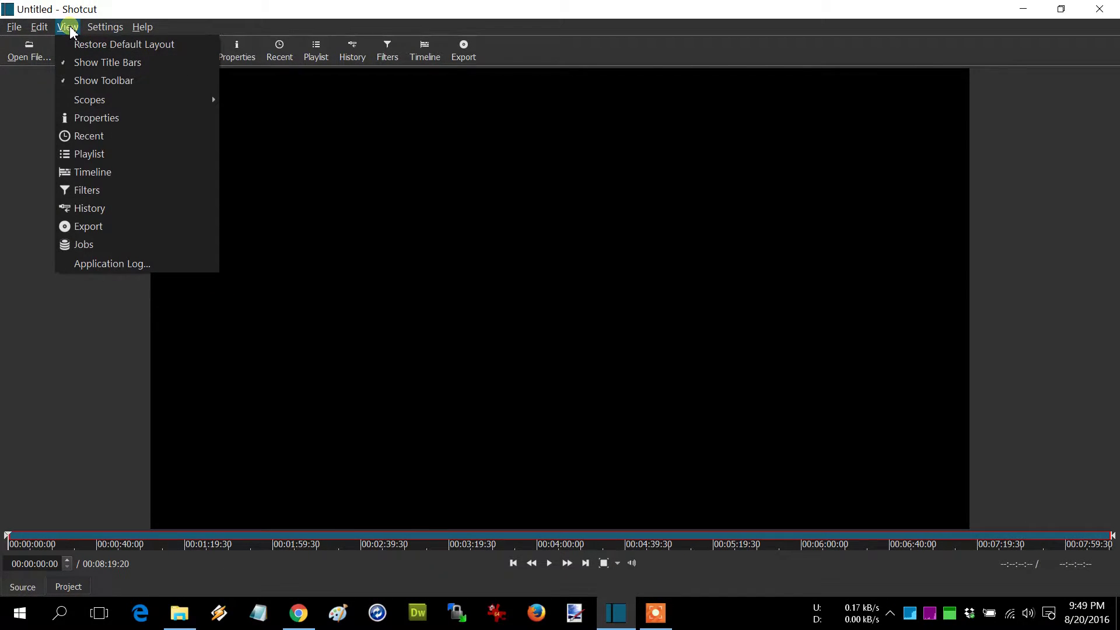
{"action": "left_click", "coordinate": [88, 154]}
{"action": "left_click", "coordinate": [68, 28]}
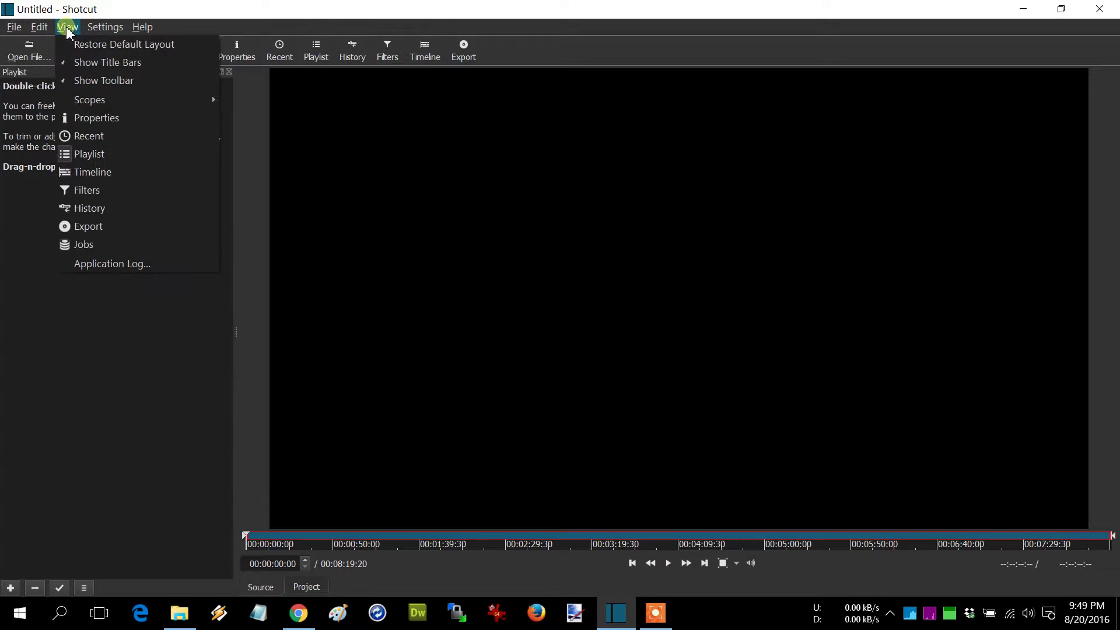
{"action": "left_click", "coordinate": [97, 172]}
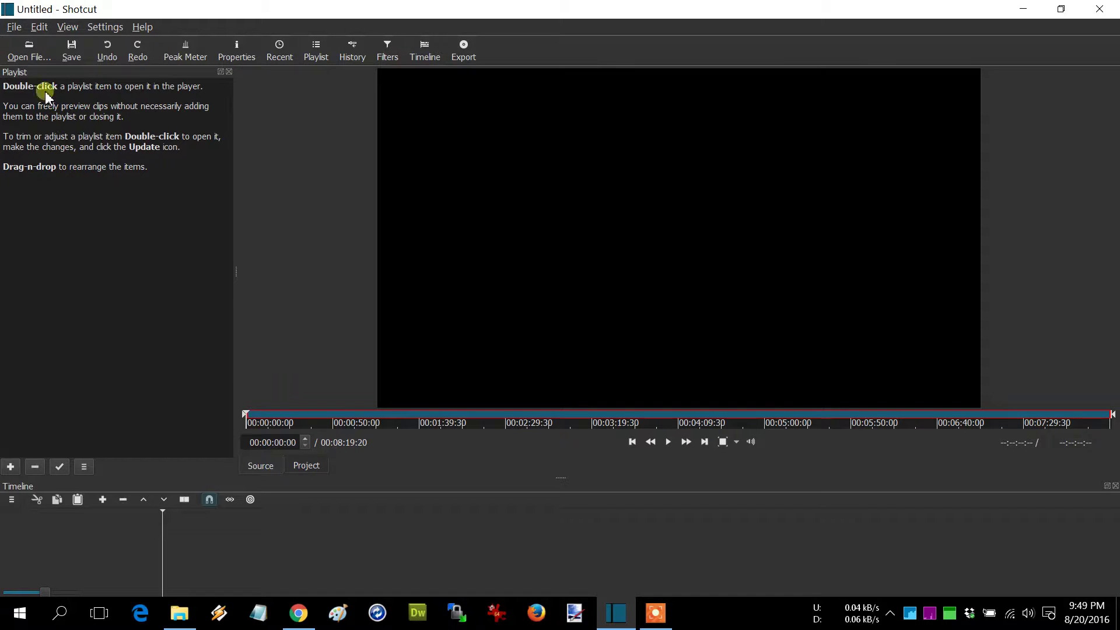
Step: Open the video WP_20150830_15_16_40_Pro.mp4, paused, and add it to the playlist
{"action": "left_click", "coordinate": [29, 50]}
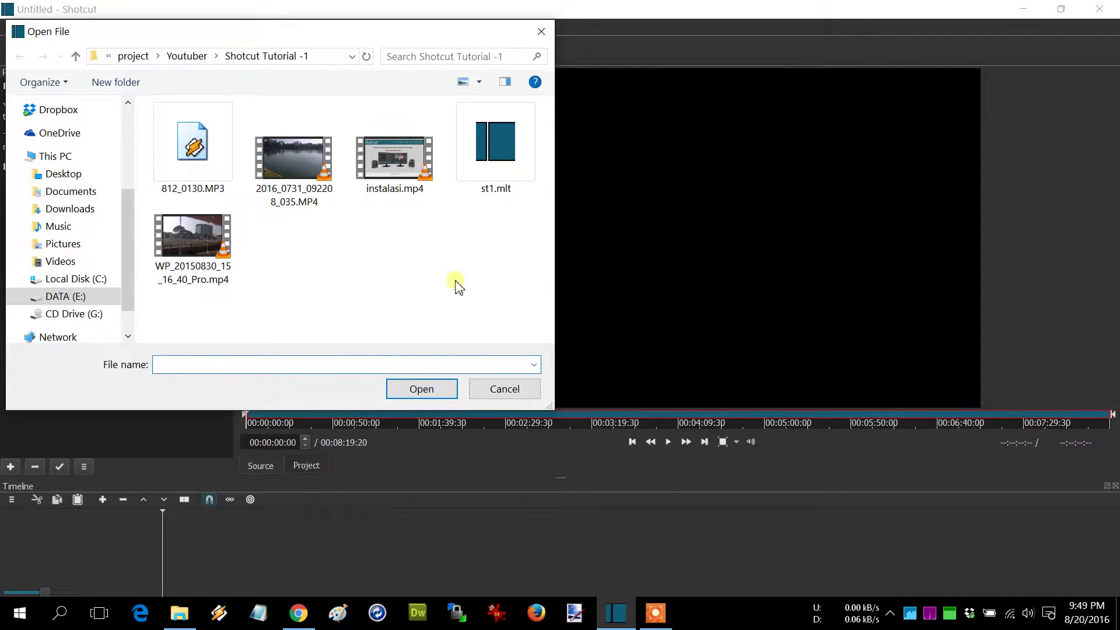
{"action": "left_click", "coordinate": [203, 241]}
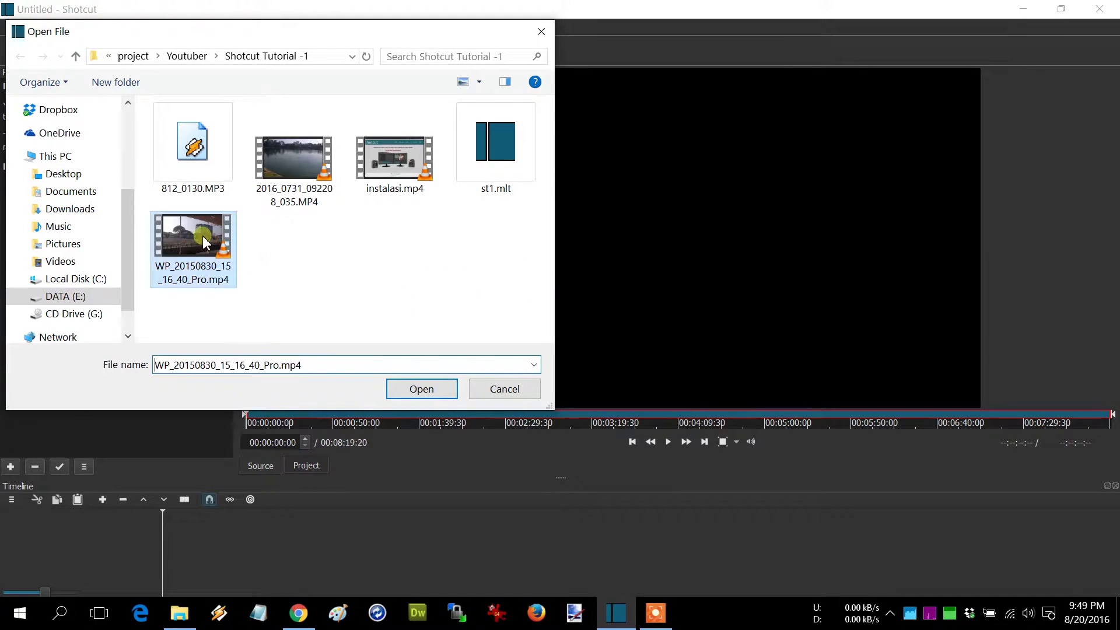
{"action": "left_click", "coordinate": [410, 390]}
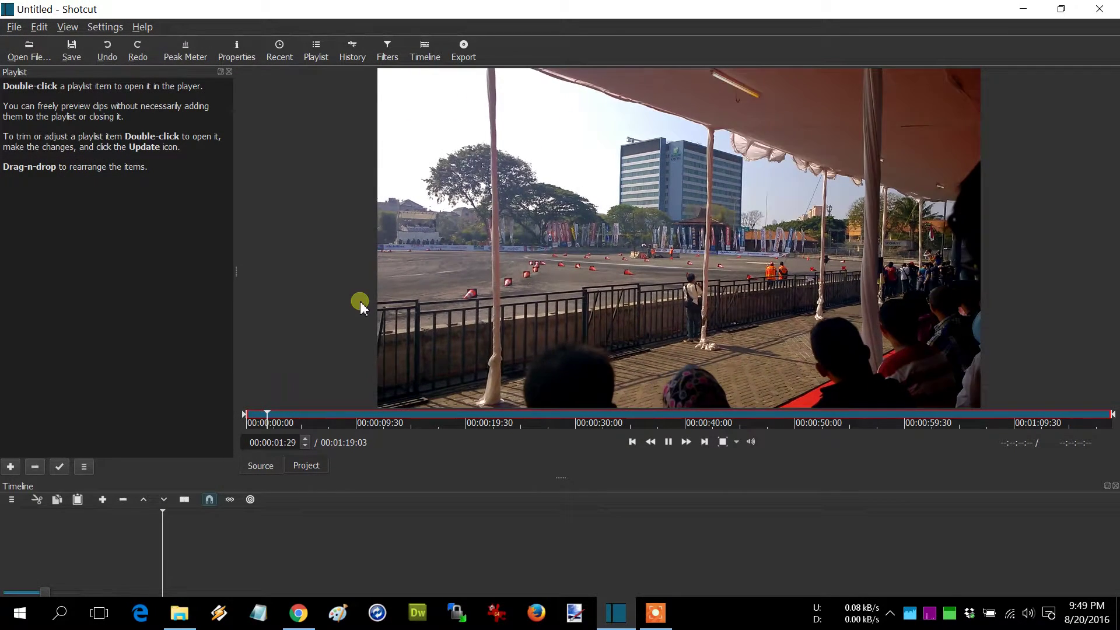
{"action": "left_click", "coordinate": [669, 442]}
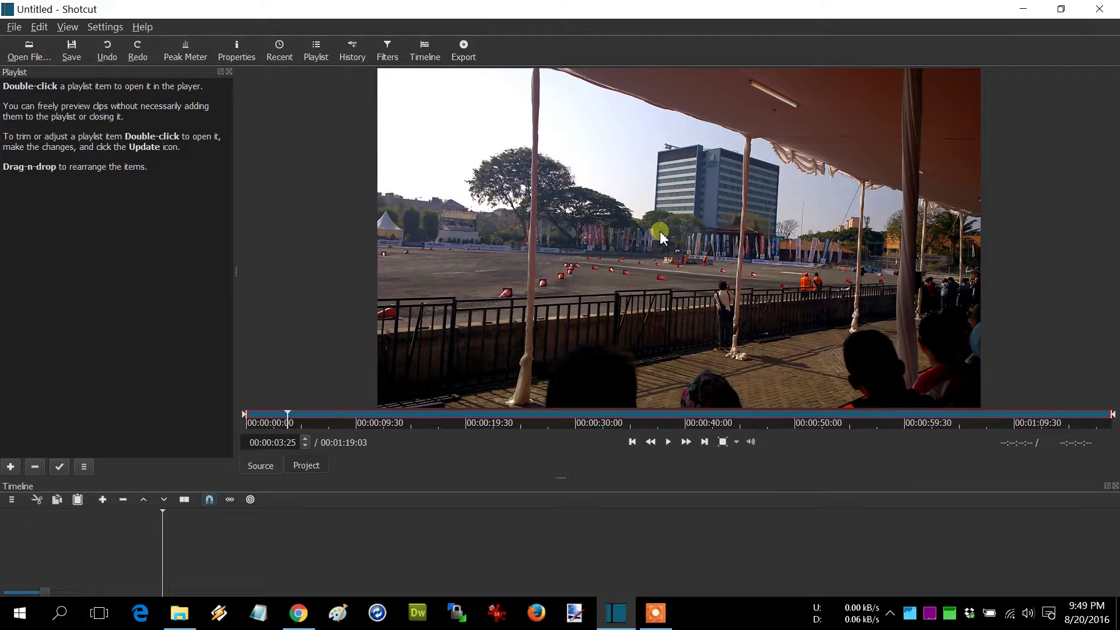
{"action": "key", "text": "a"}
{"action": "left_click_drag", "start_coordinate": [659, 219], "coordinate": [89, 150]}
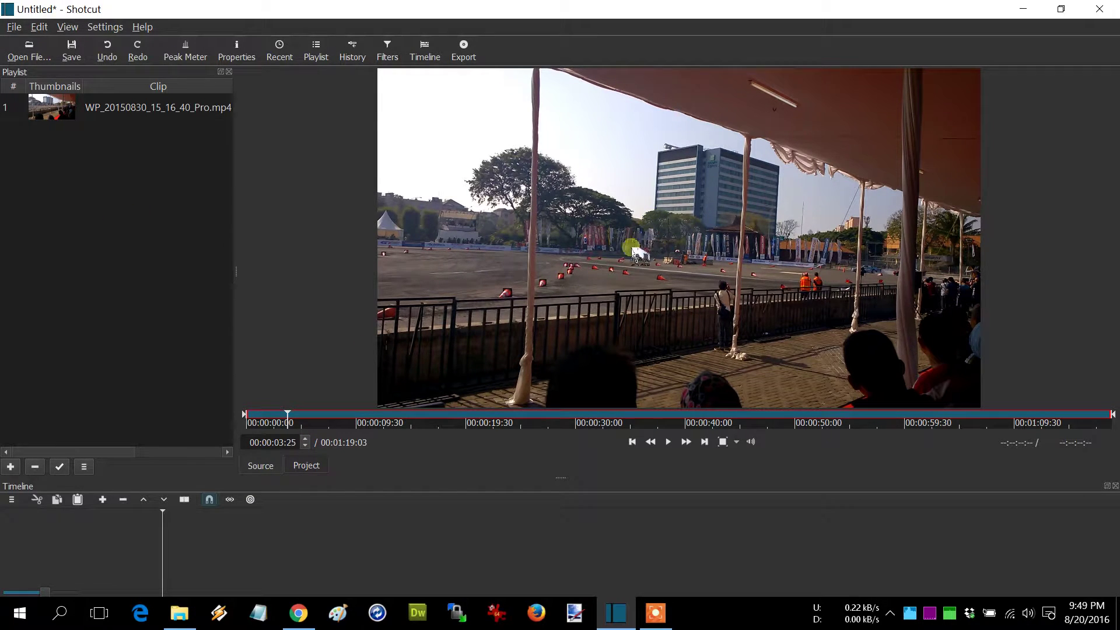
Step: Place the opened video on timeline track V1 and move it to the very beginning of the track
{"action": "left_click_drag", "start_coordinate": [517, 377], "coordinate": [420, 528]}
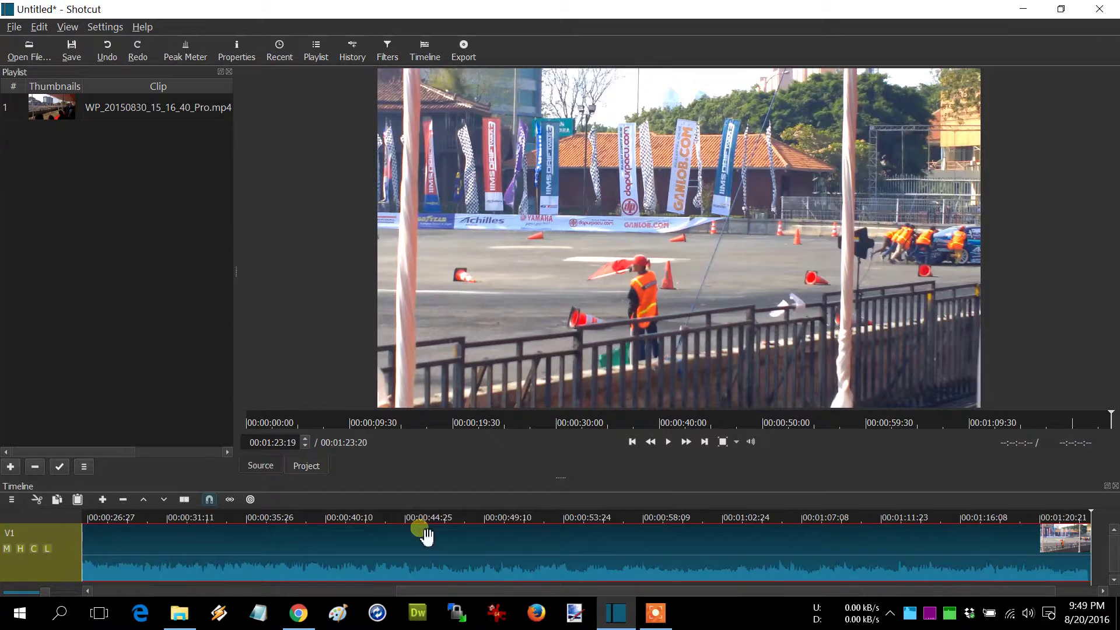
{"action": "left_click_drag", "start_coordinate": [537, 591], "coordinate": [171, 565]}
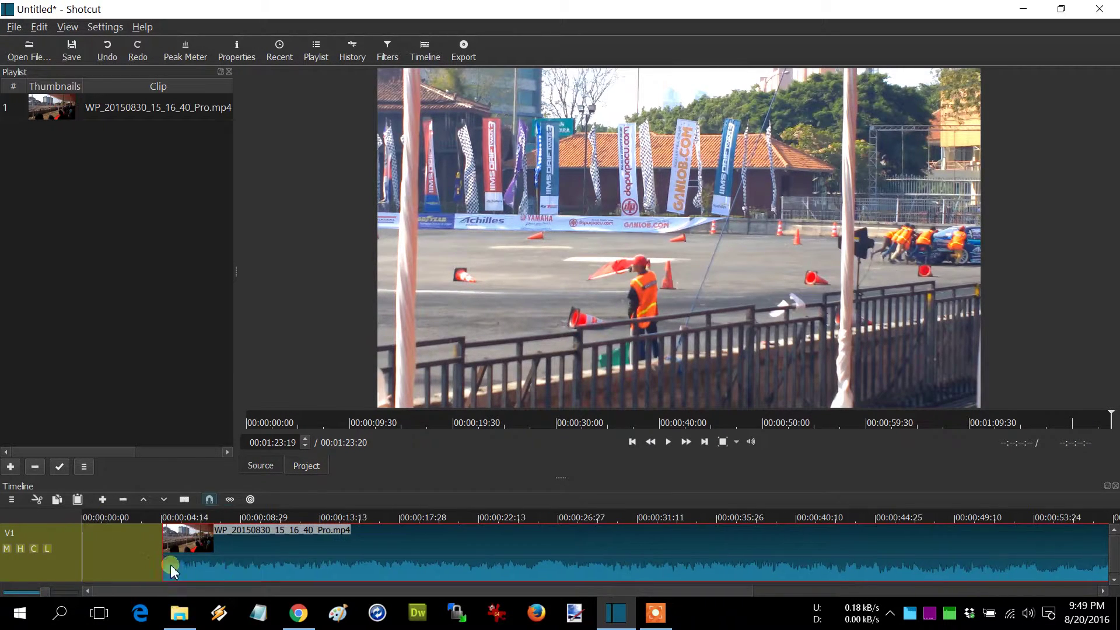
{"action": "left_click_drag", "start_coordinate": [275, 560], "coordinate": [154, 557]}
Step: Split the clip on track V1 at 00:00:25:17
{"action": "left_click", "coordinate": [341, 522]}
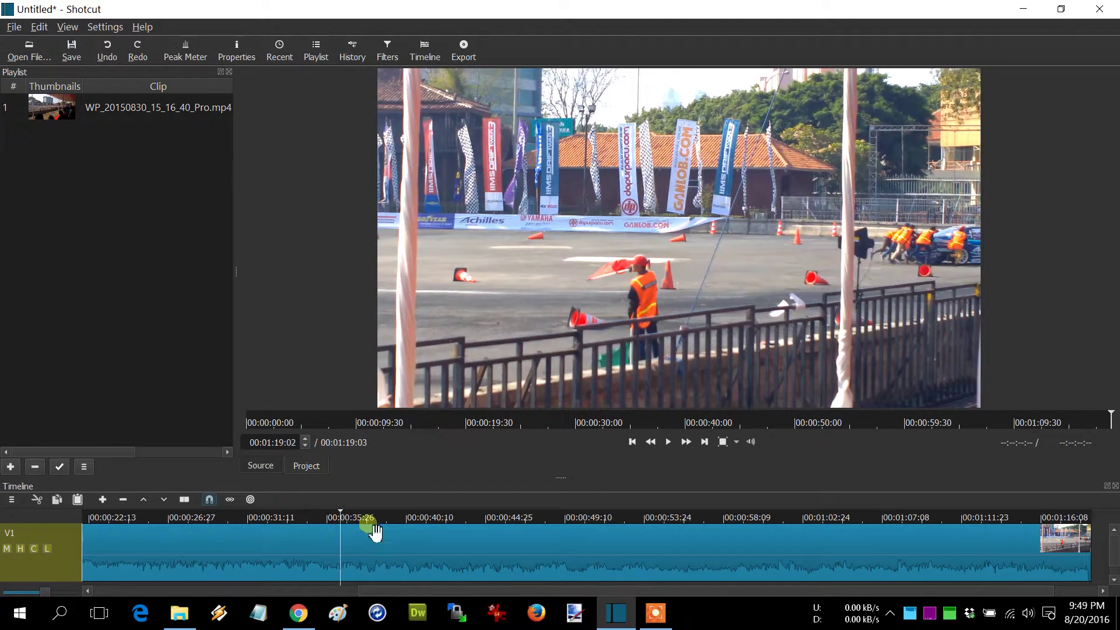
{"action": "left_click_drag", "start_coordinate": [425, 592], "coordinate": [147, 578]}
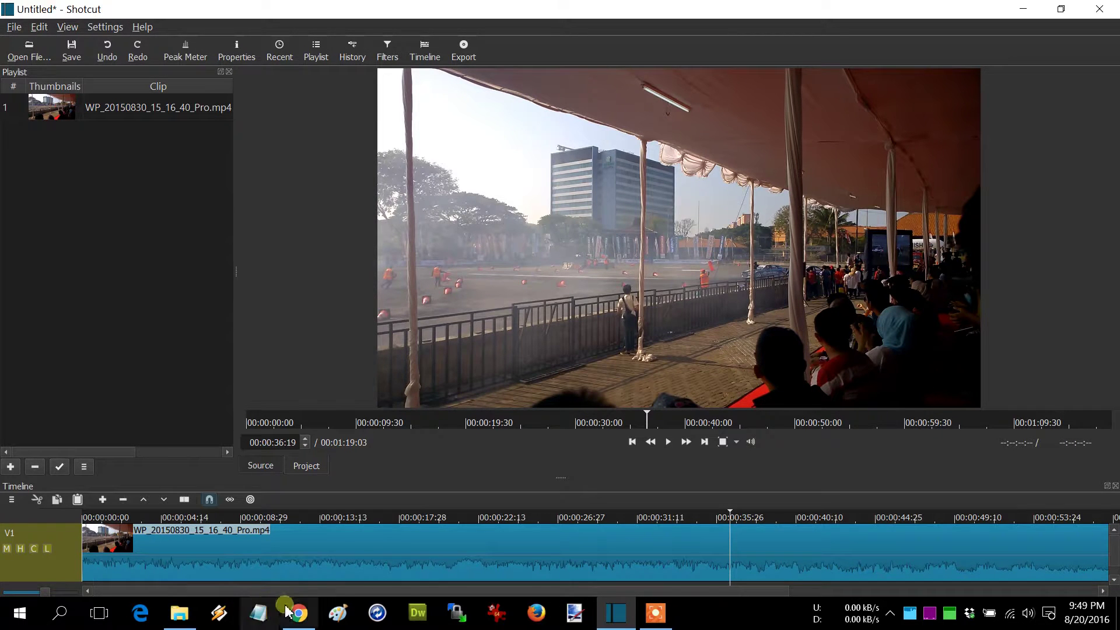
{"action": "left_click", "coordinate": [396, 530]}
{"action": "left_click", "coordinate": [389, 518]}
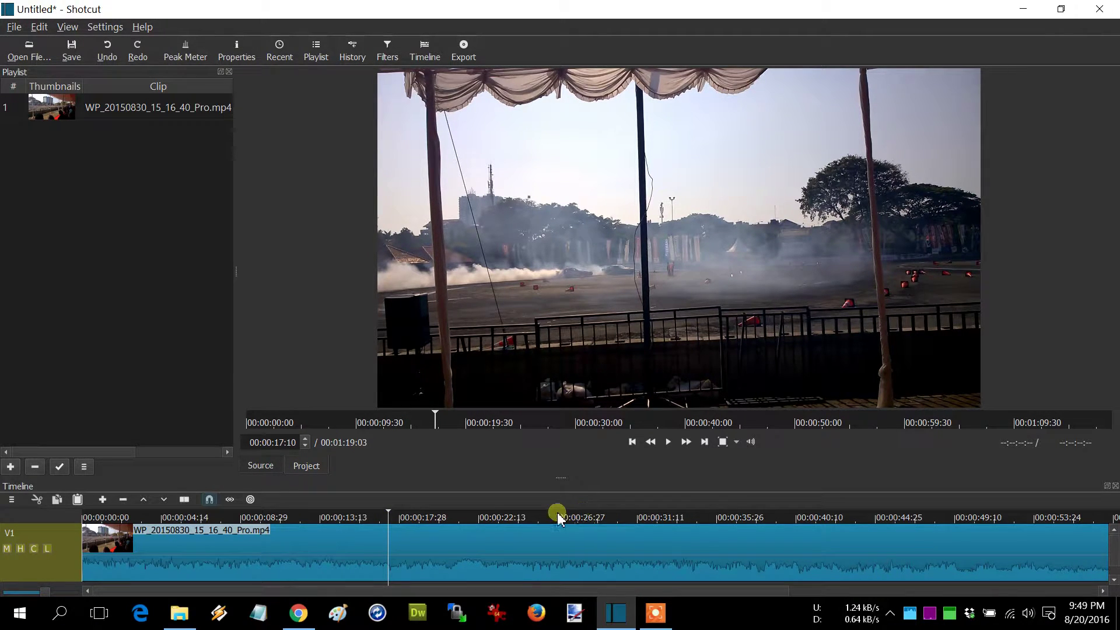
{"action": "left_click", "coordinate": [432, 517]}
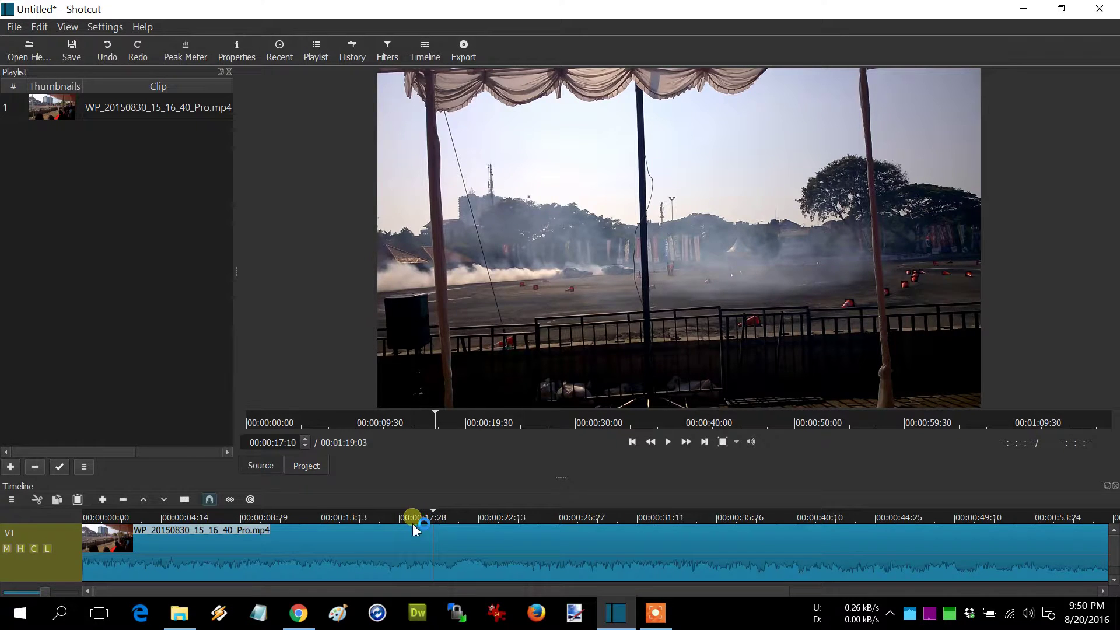
{"action": "left_click_drag", "start_coordinate": [434, 526], "coordinate": [657, 519]}
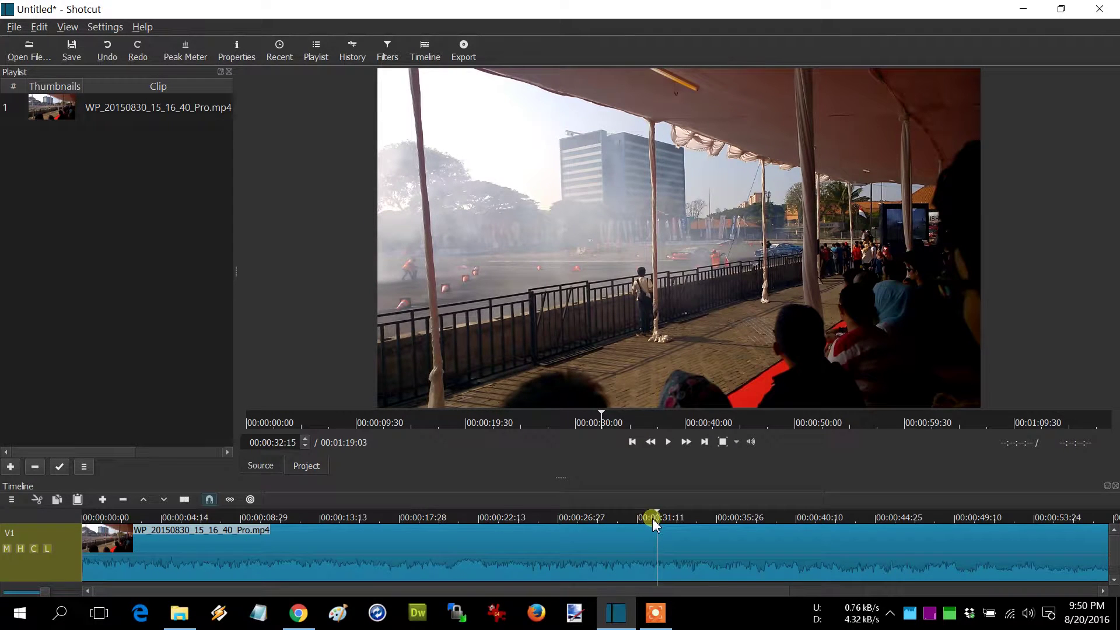
{"action": "left_click_drag", "start_coordinate": [656, 518], "coordinate": [534, 521]}
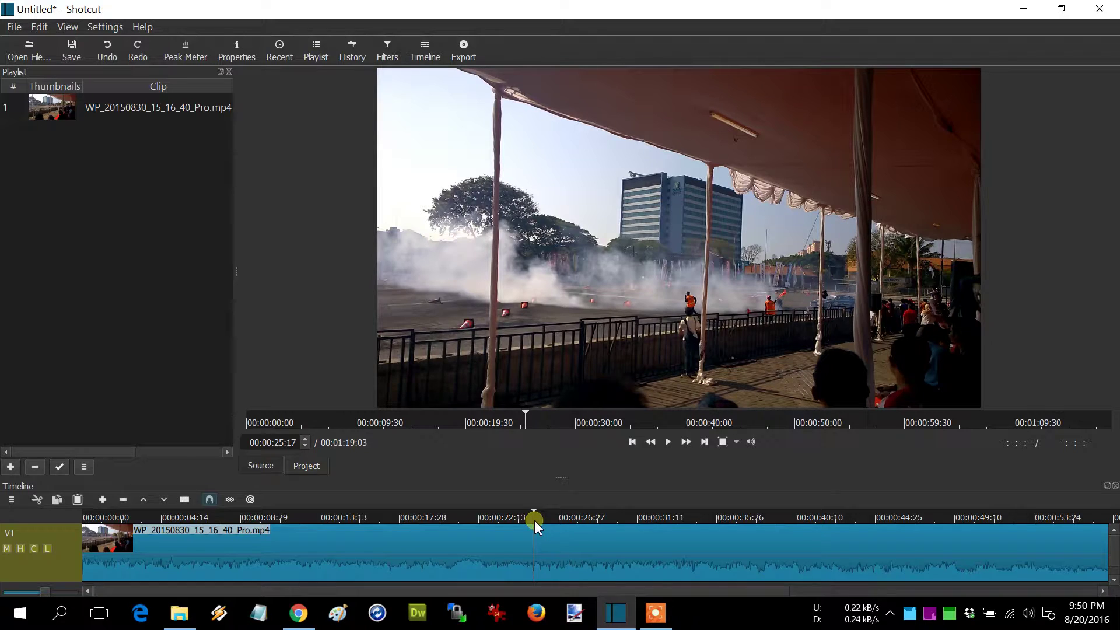
{"action": "right_click", "coordinate": [536, 543]}
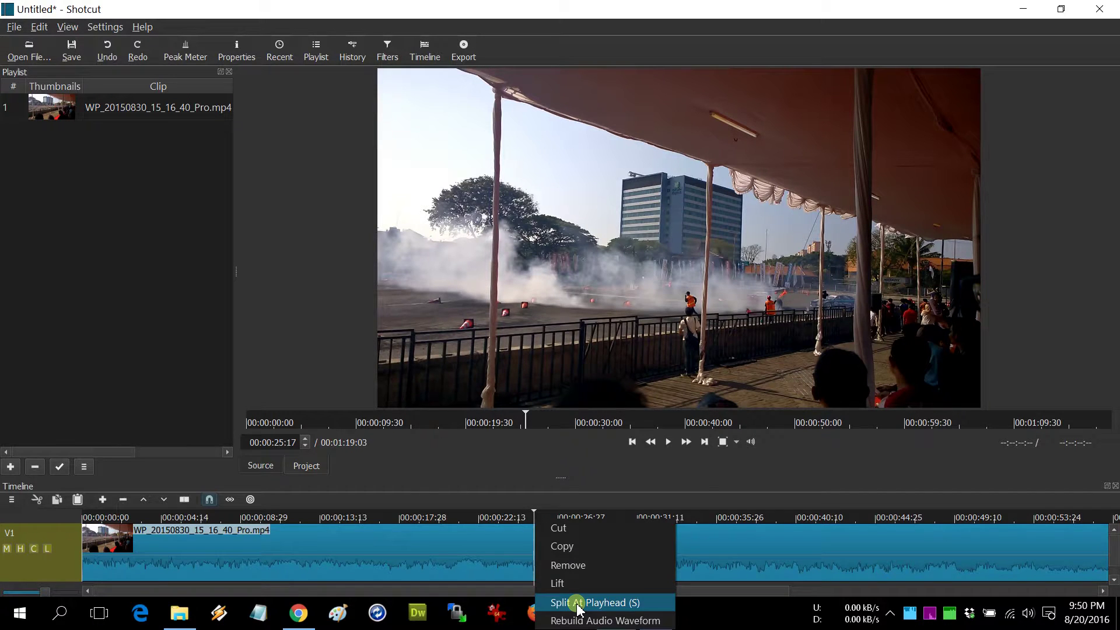
{"action": "left_click", "coordinate": [513, 572]}
{"action": "left_click", "coordinate": [540, 537]}
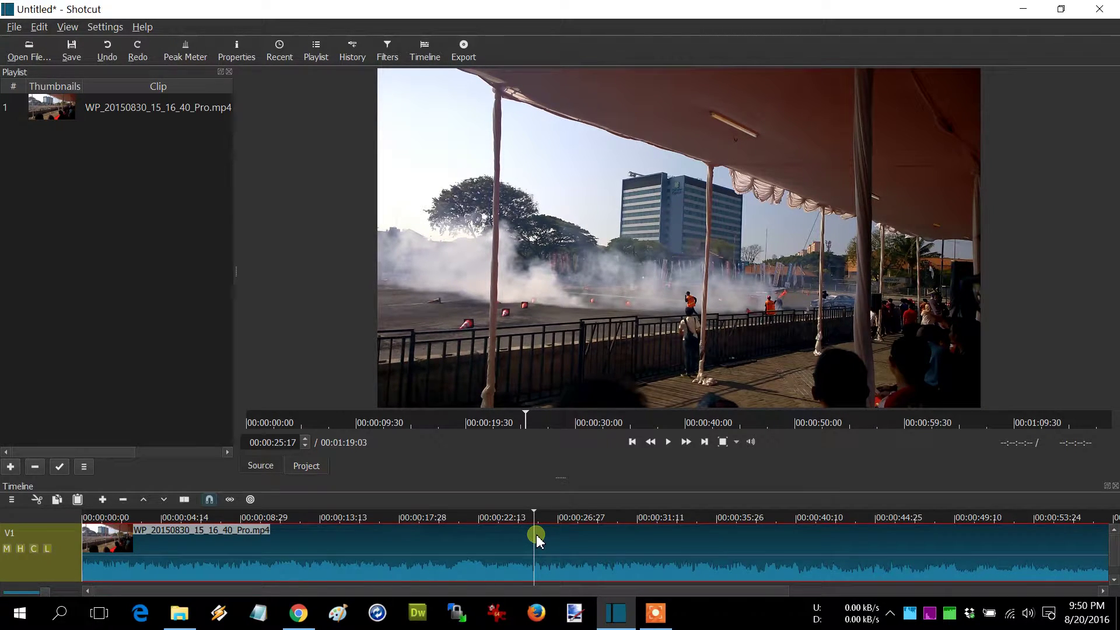
{"action": "key", "text": "s"}
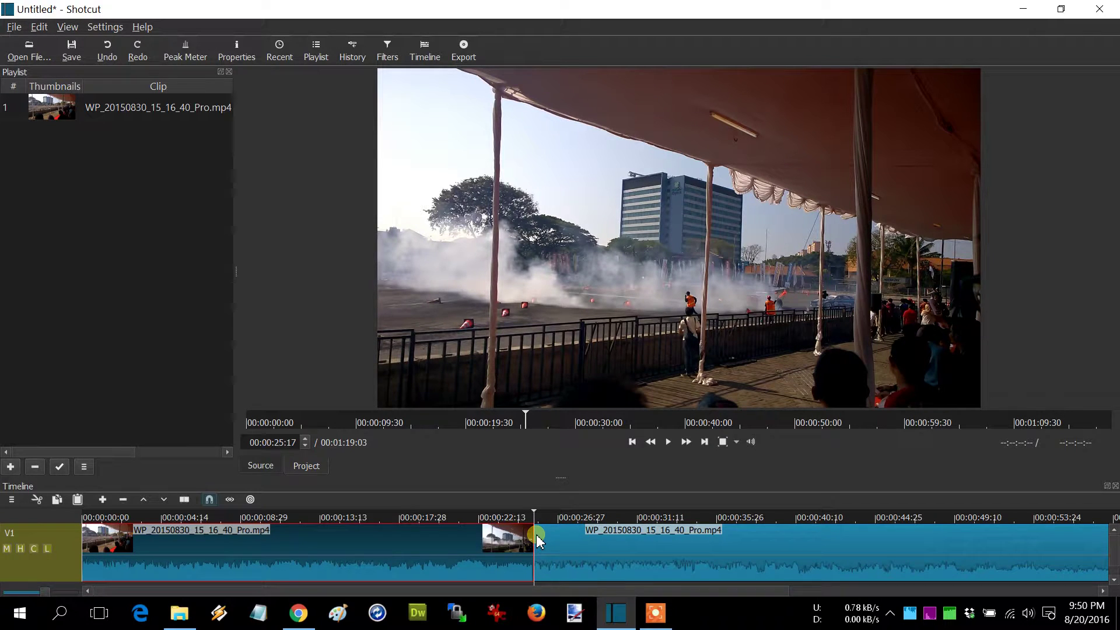
Step: Split the second segment on track V1 at 00:00:35:10 and select the last resulting segment
{"action": "left_click", "coordinate": [623, 548]}
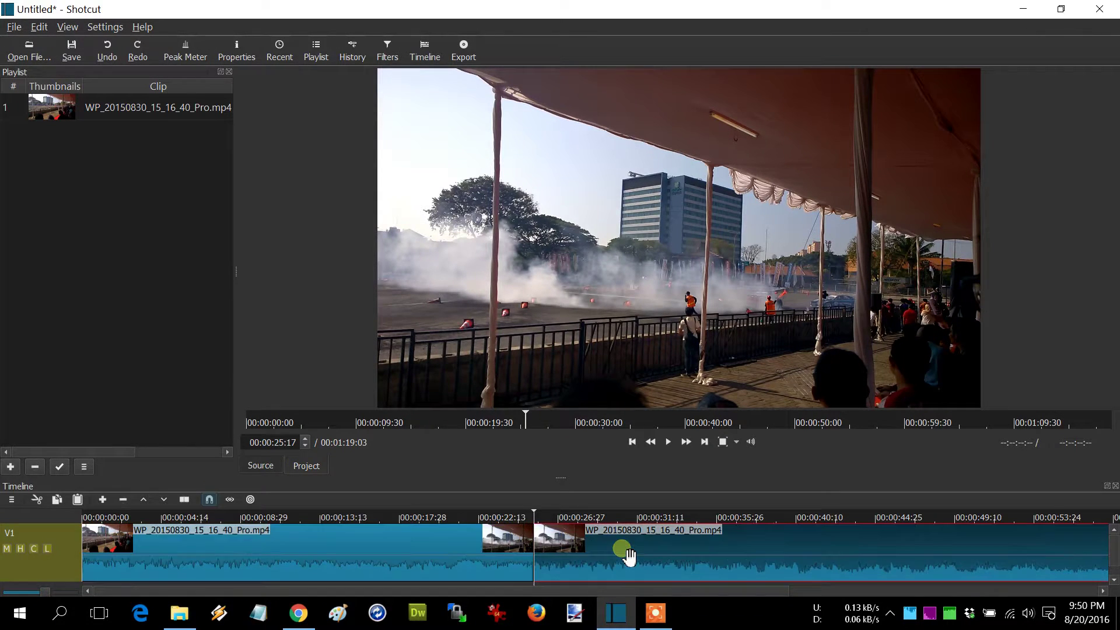
{"action": "left_click", "coordinate": [466, 543]}
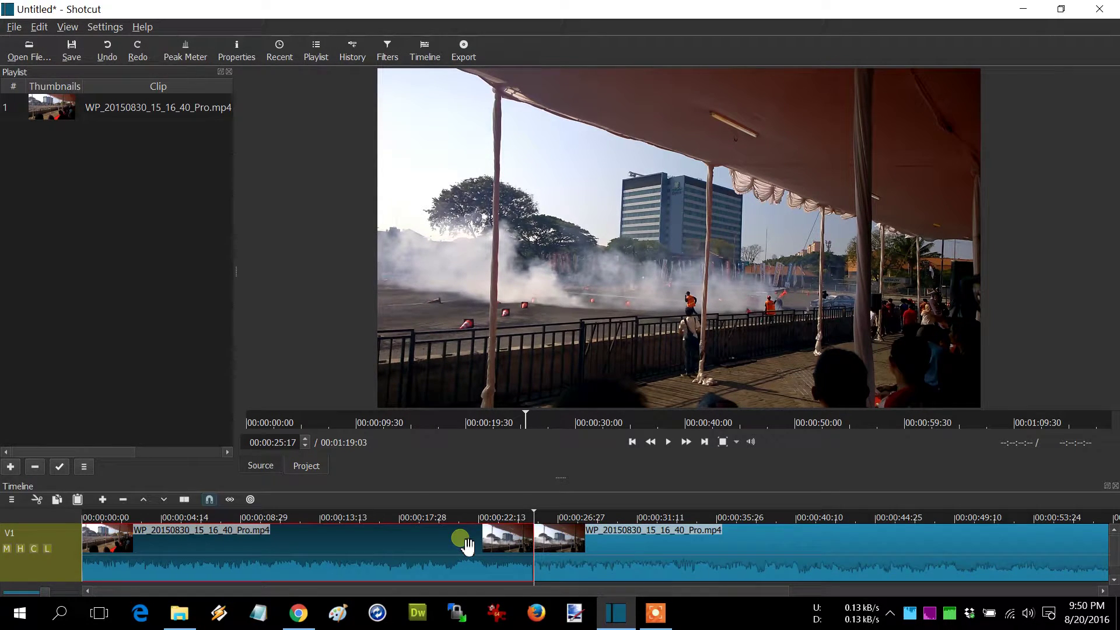
{"action": "left_click", "coordinate": [637, 563]}
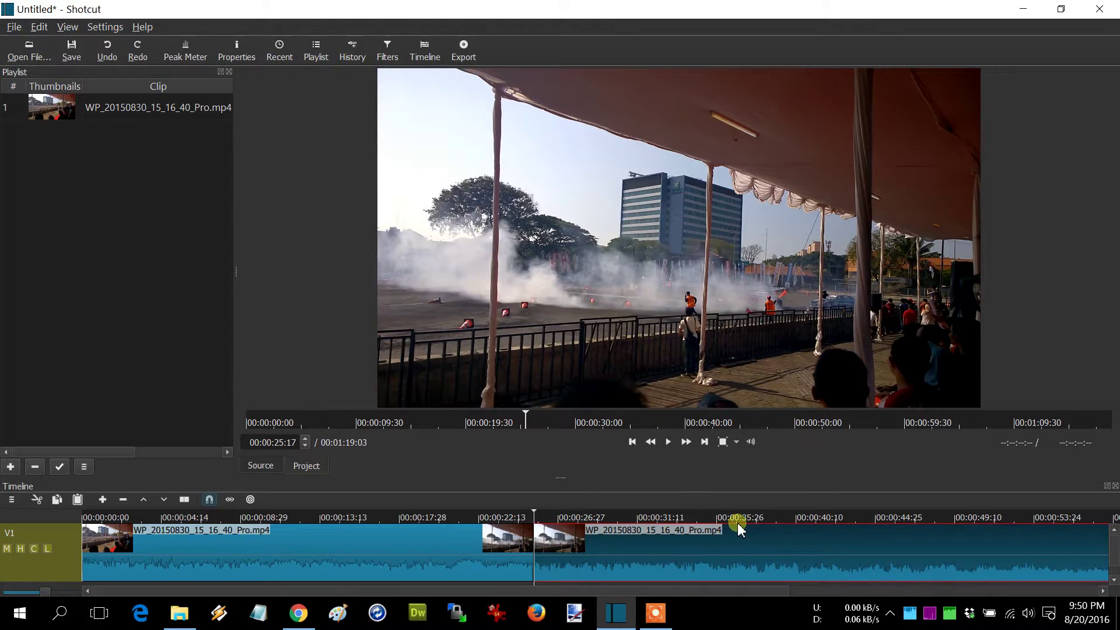
{"action": "left_click", "coordinate": [707, 518]}
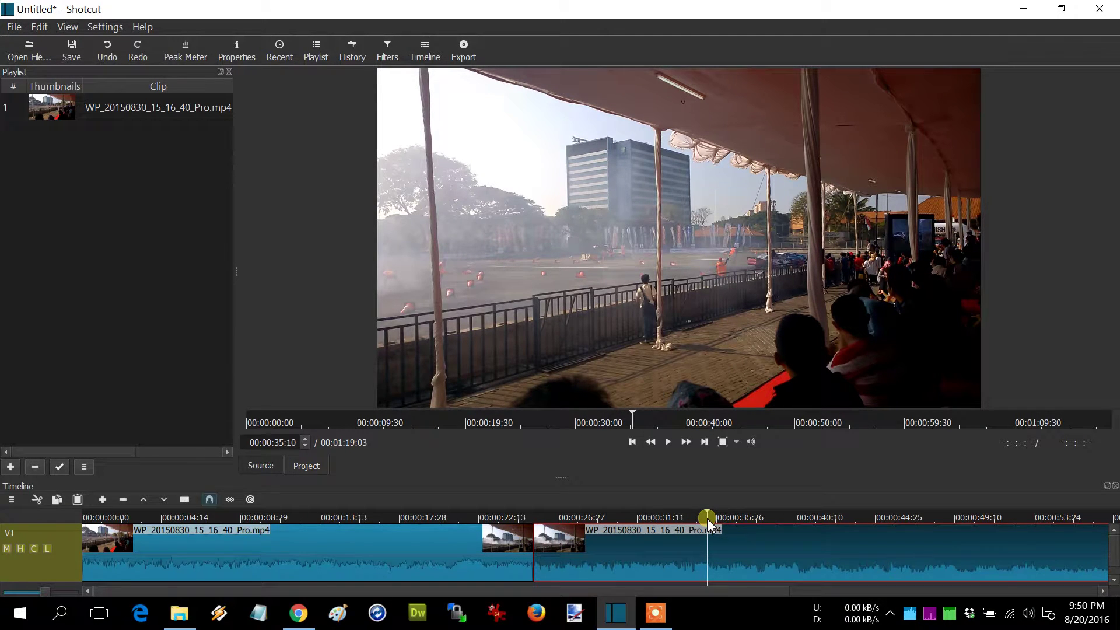
{"action": "key", "text": "s"}
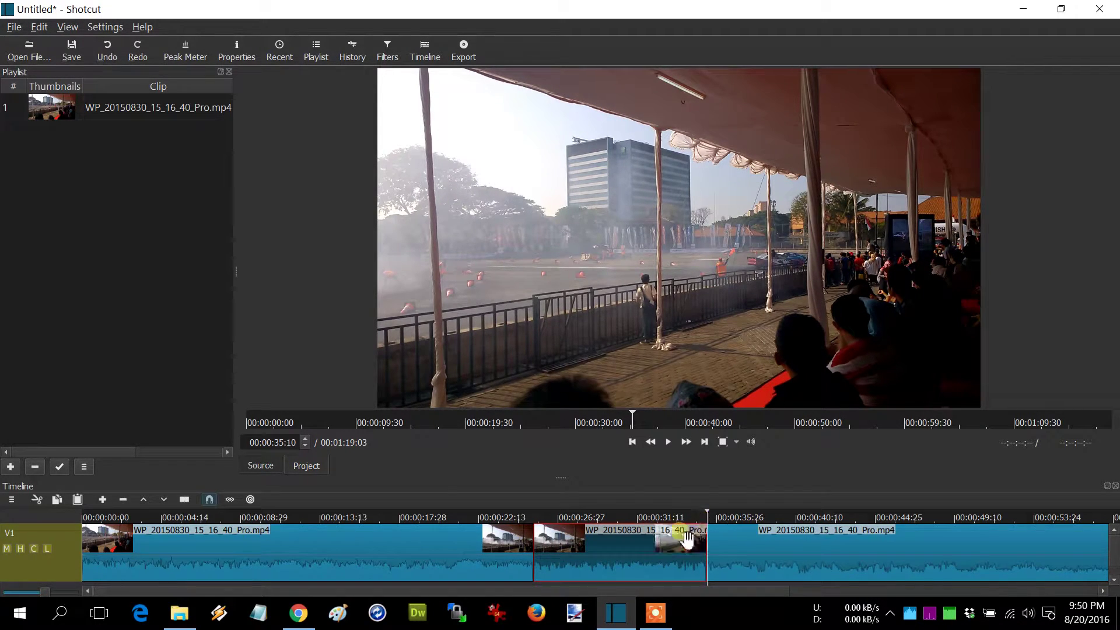
{"action": "left_click", "coordinate": [777, 557]}
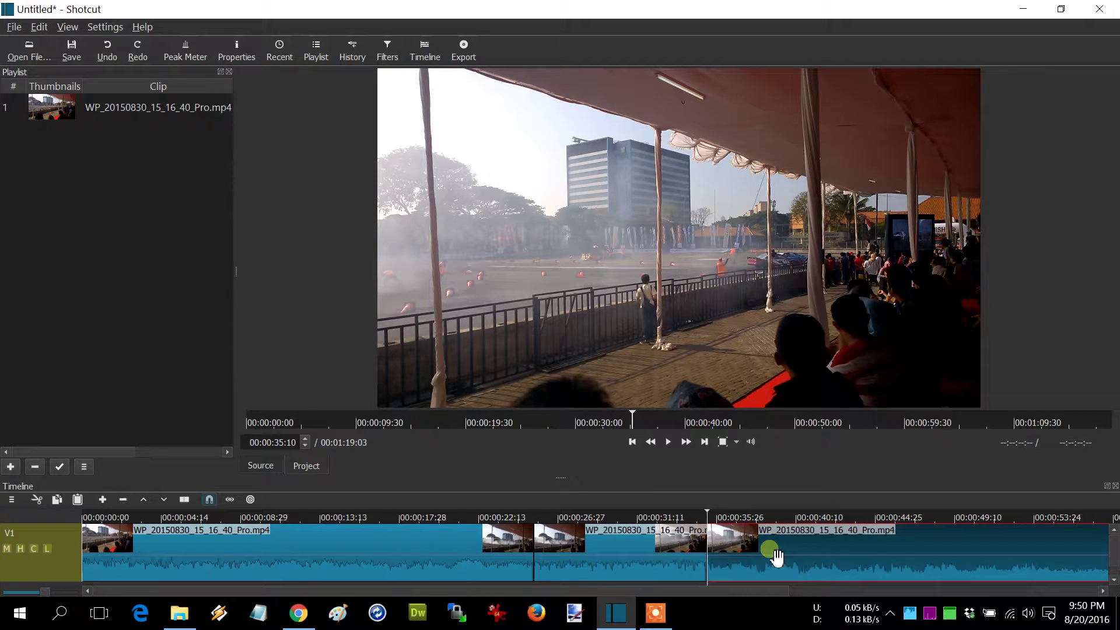
Step: Lift the middle segment from track V1, leaving an empty gap between the first and last segments
{"action": "left_click", "coordinate": [655, 557]}
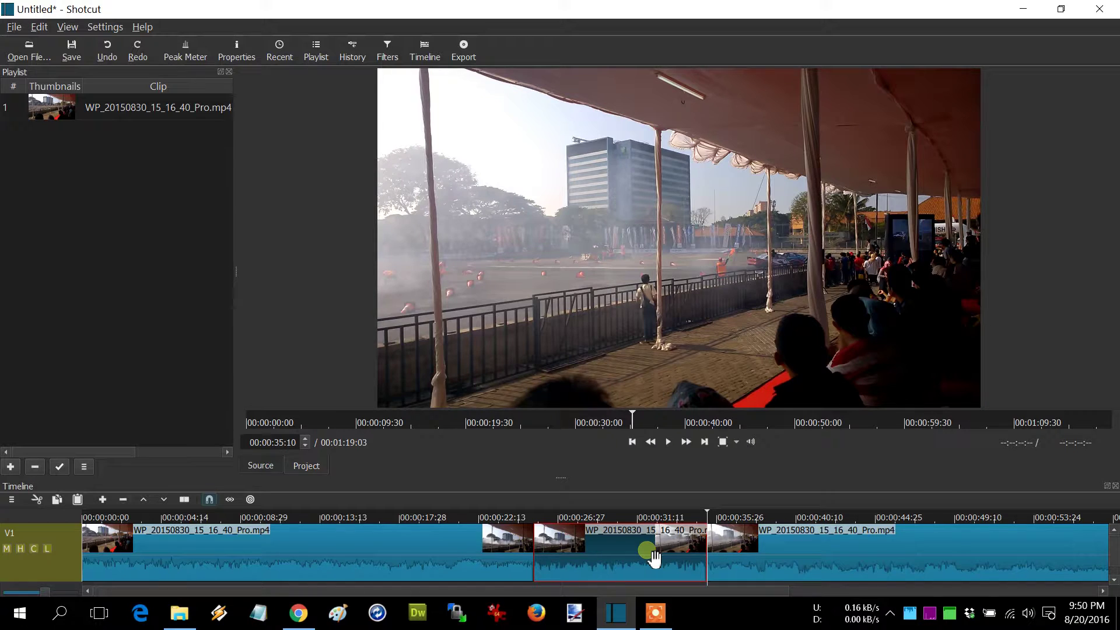
{"action": "right_click", "coordinate": [651, 555]}
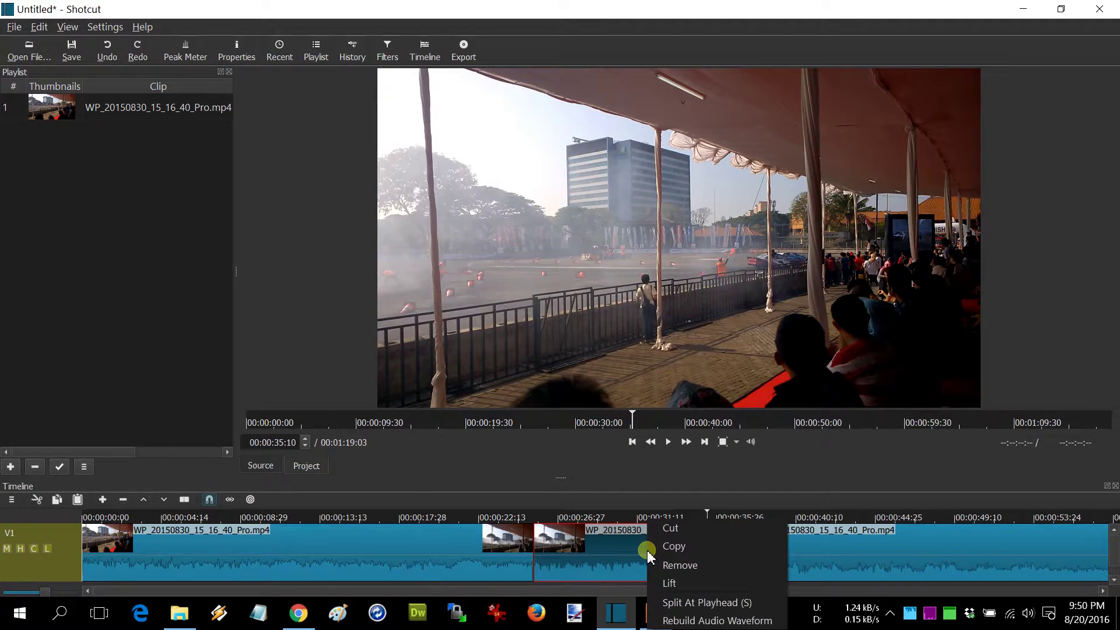
{"action": "left_click", "coordinate": [661, 567]}
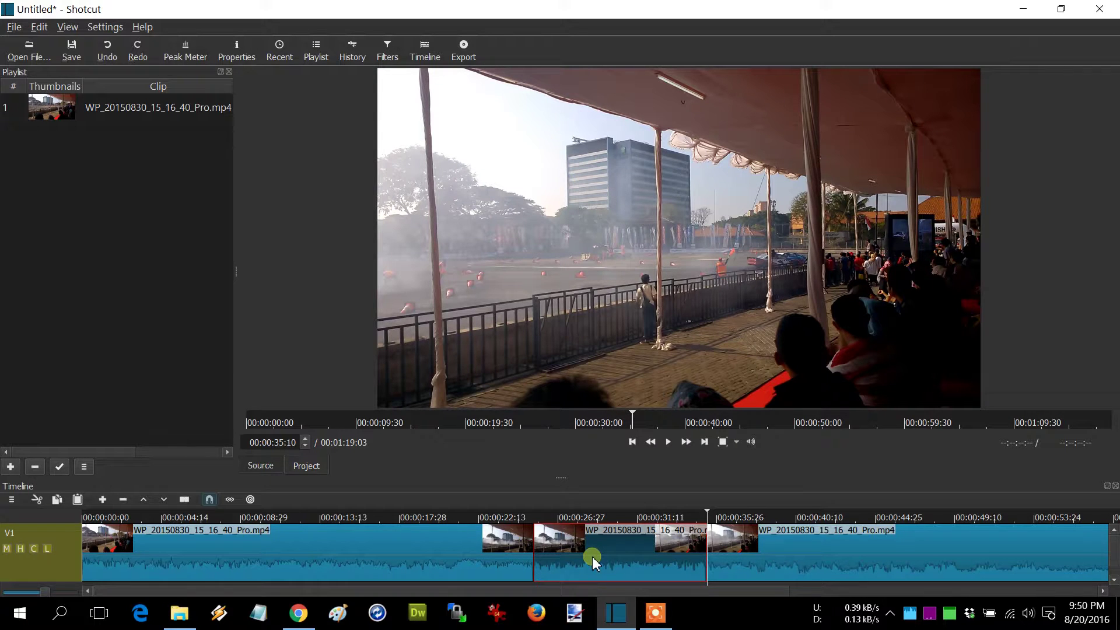
{"action": "left_click", "coordinate": [592, 557]}
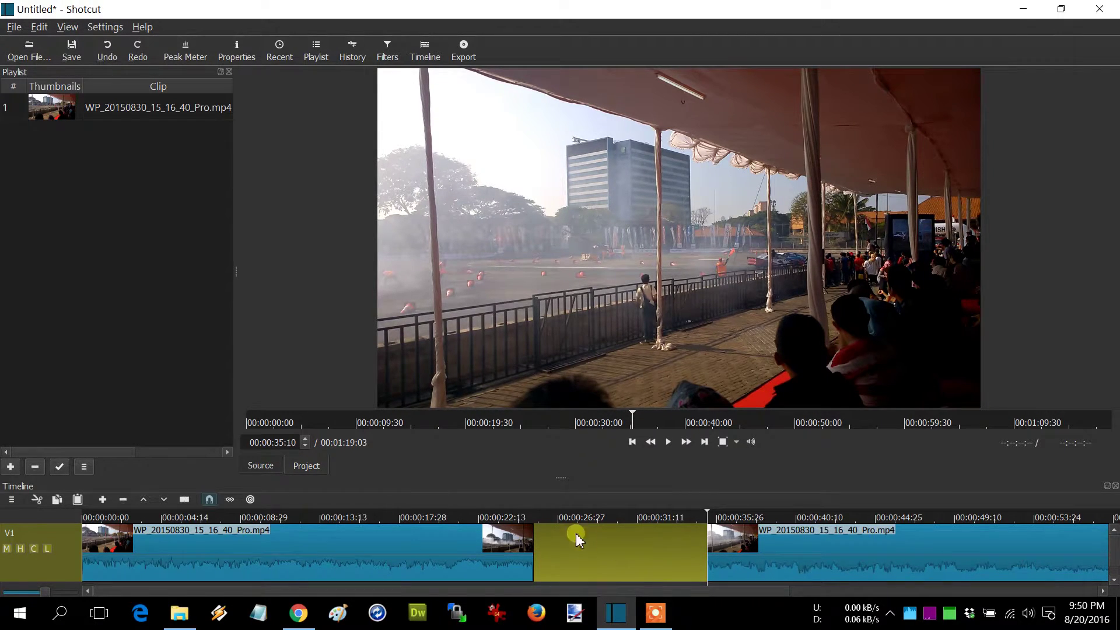
Step: Play the timeline around both edges of the gap on track V1 to check the cuts
{"action": "left_click", "coordinate": [512, 518]}
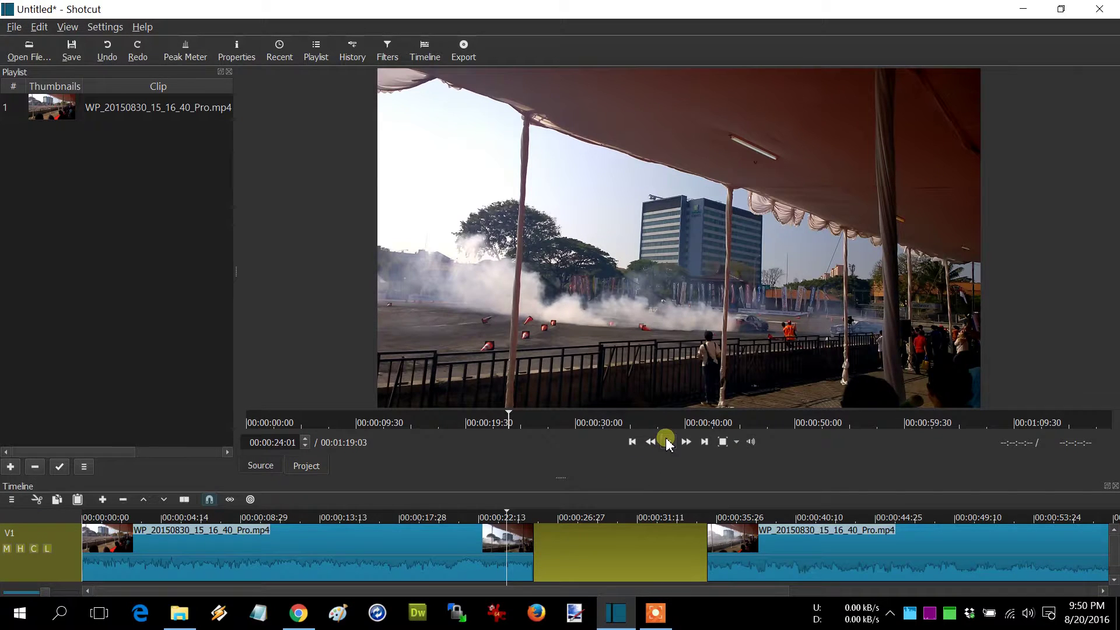
{"action": "left_click", "coordinate": [669, 442]}
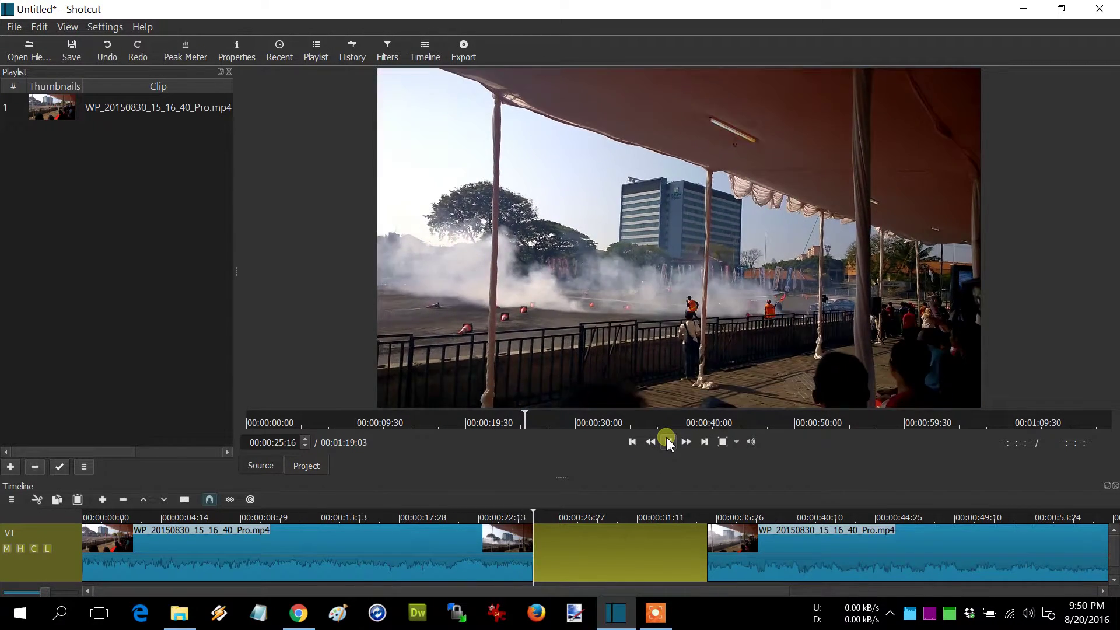
{"action": "left_click", "coordinate": [601, 561]}
{"action": "left_click", "coordinate": [676, 517]}
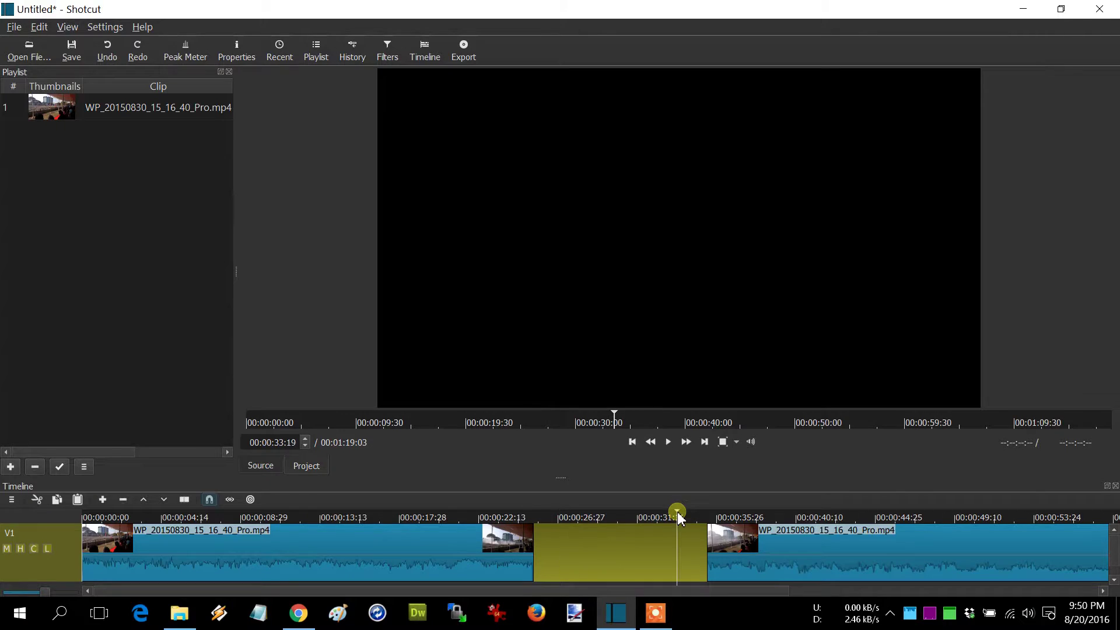
{"action": "left_click", "coordinate": [668, 442]}
{"action": "left_click", "coordinate": [669, 442]}
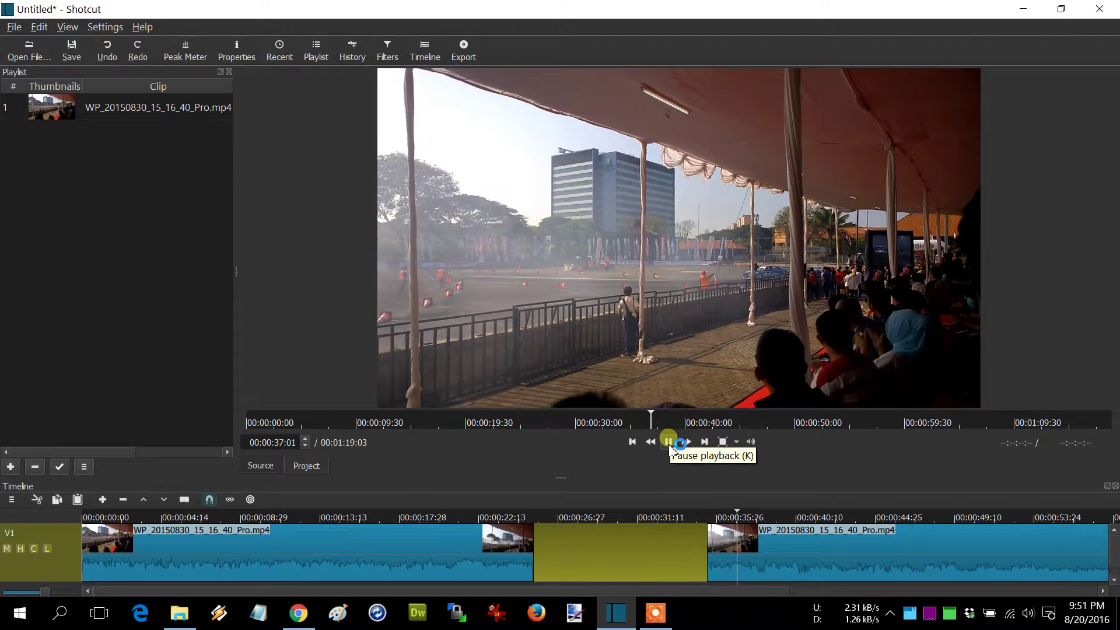
{"action": "left_click", "coordinate": [668, 442]}
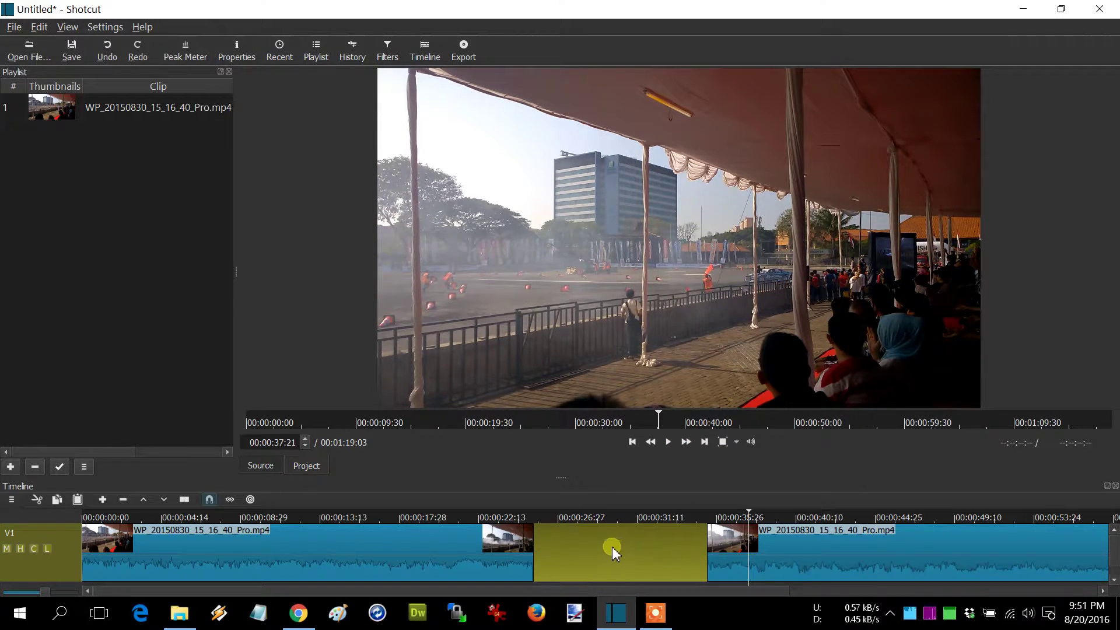
Step: Open the video 2016_0731_092208_035.MP4 and pause its playback
{"action": "left_click", "coordinate": [29, 51]}
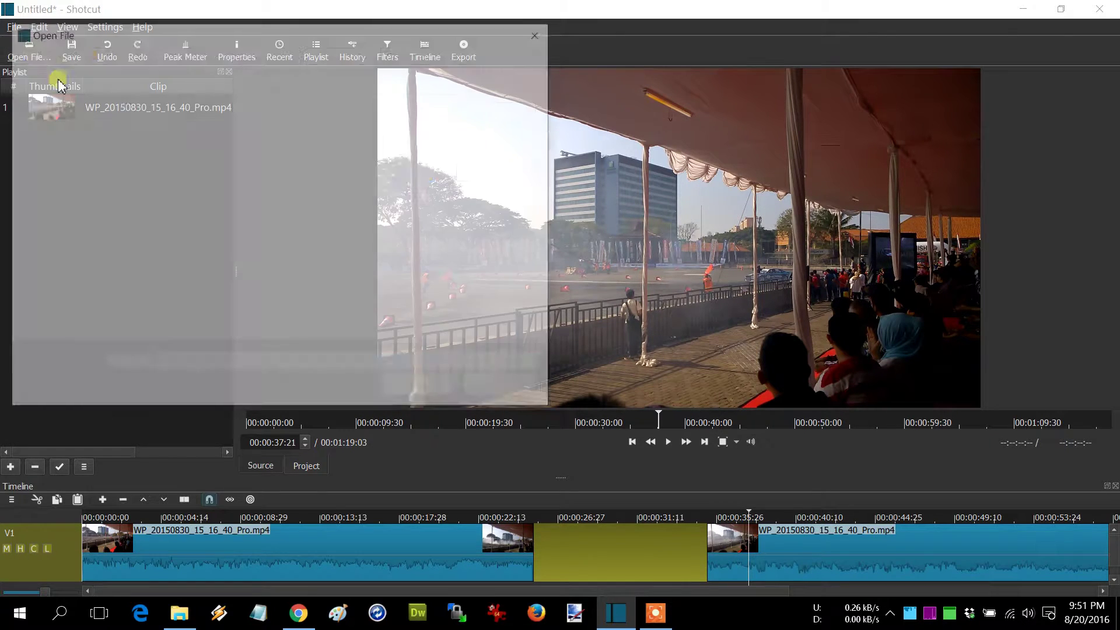
{"action": "left_click", "coordinate": [290, 175]}
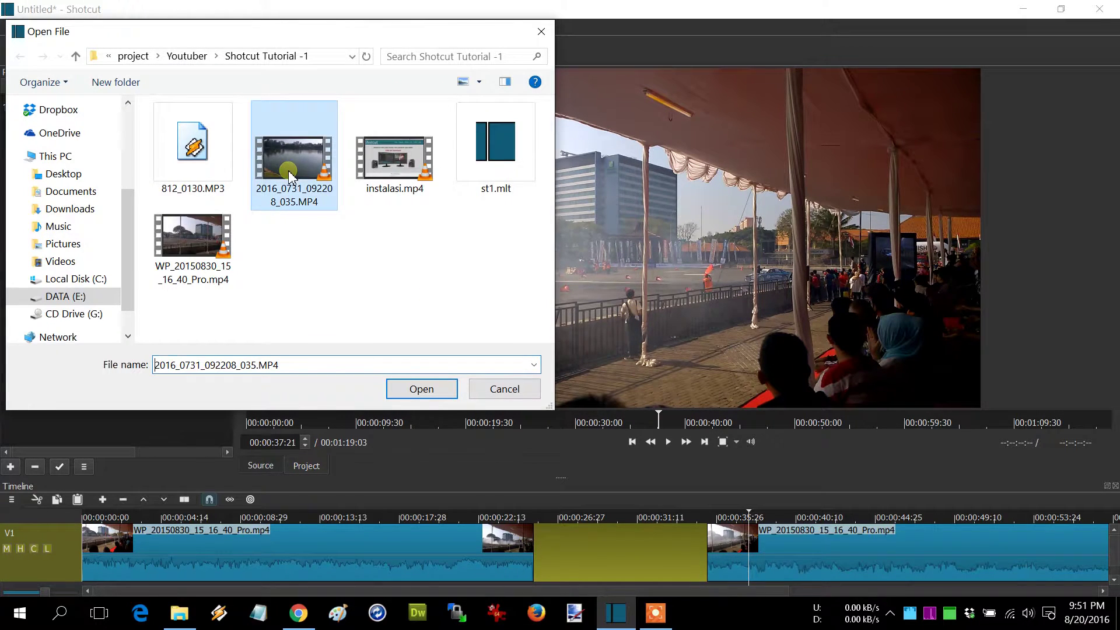
{"action": "left_click", "coordinate": [415, 392]}
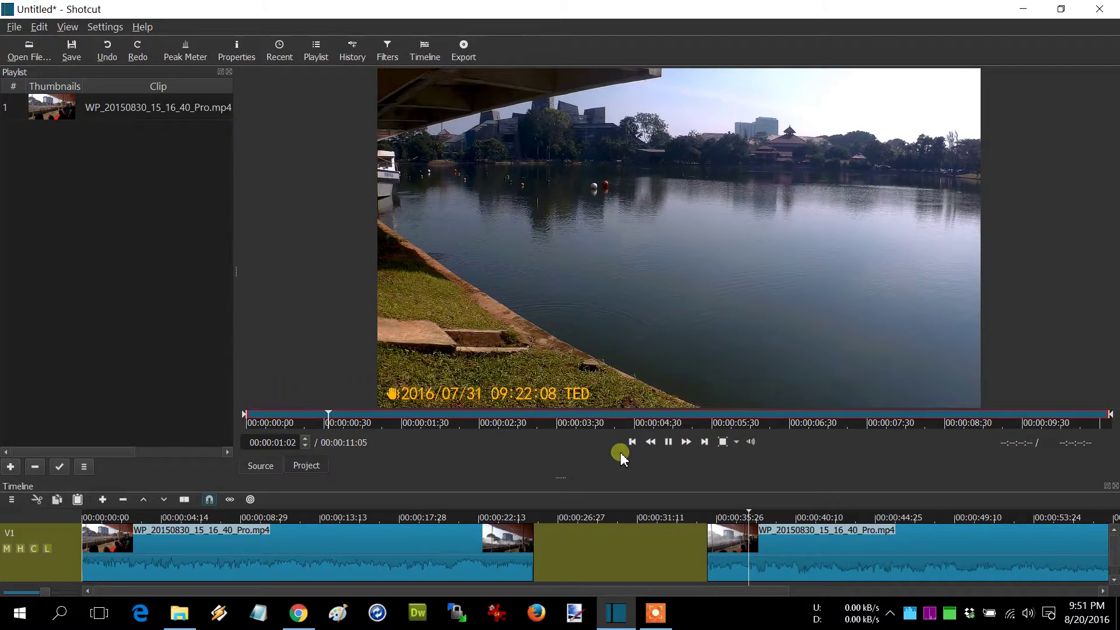
{"action": "left_click", "coordinate": [668, 442]}
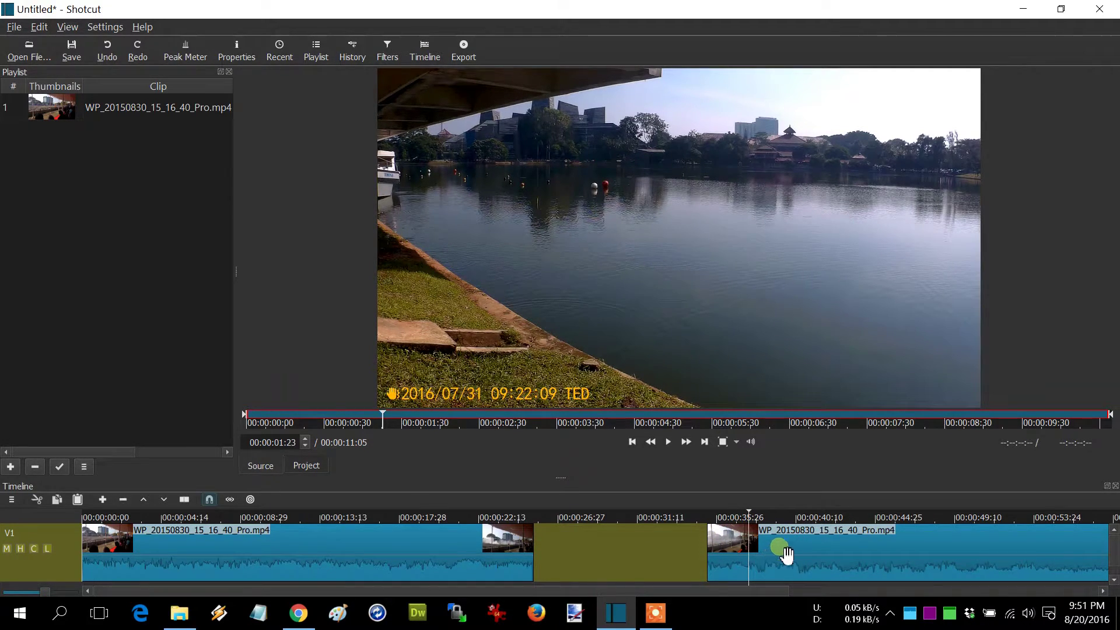
Step: Move the last segment on track V1 later, to start at about 00:00:48:18, widening the gap
{"action": "left_click_drag", "start_coordinate": [787, 556], "coordinate": [1027, 559]}
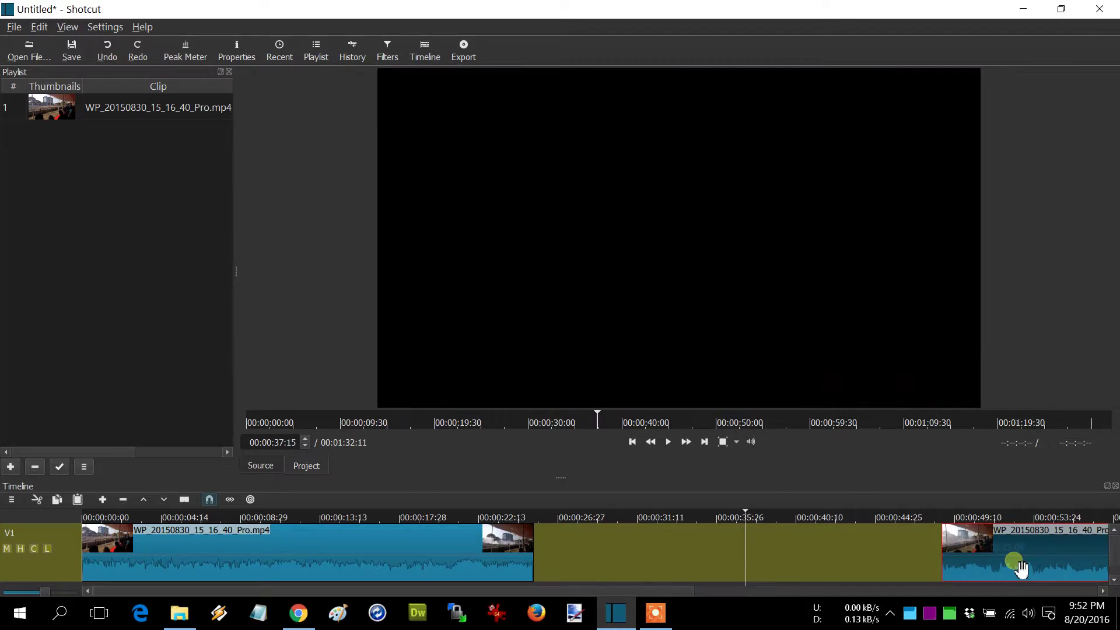
Step: Open the video 2016_0731_092208_035.MP4, add it to the playlist and pause its playback
{"action": "left_click", "coordinate": [32, 52]}
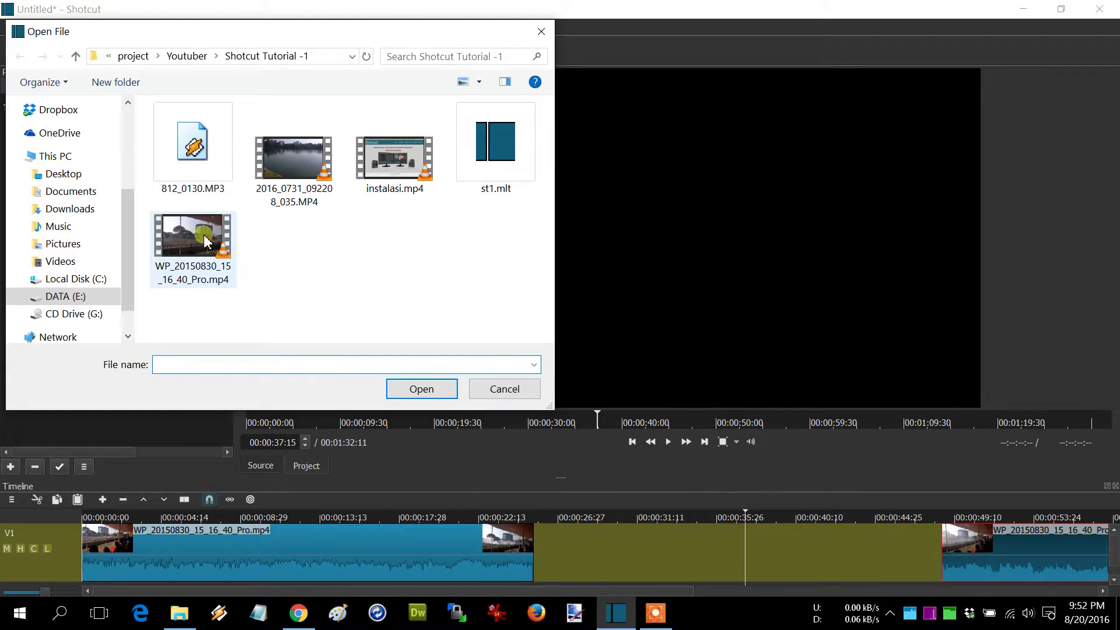
{"action": "left_click", "coordinate": [288, 162]}
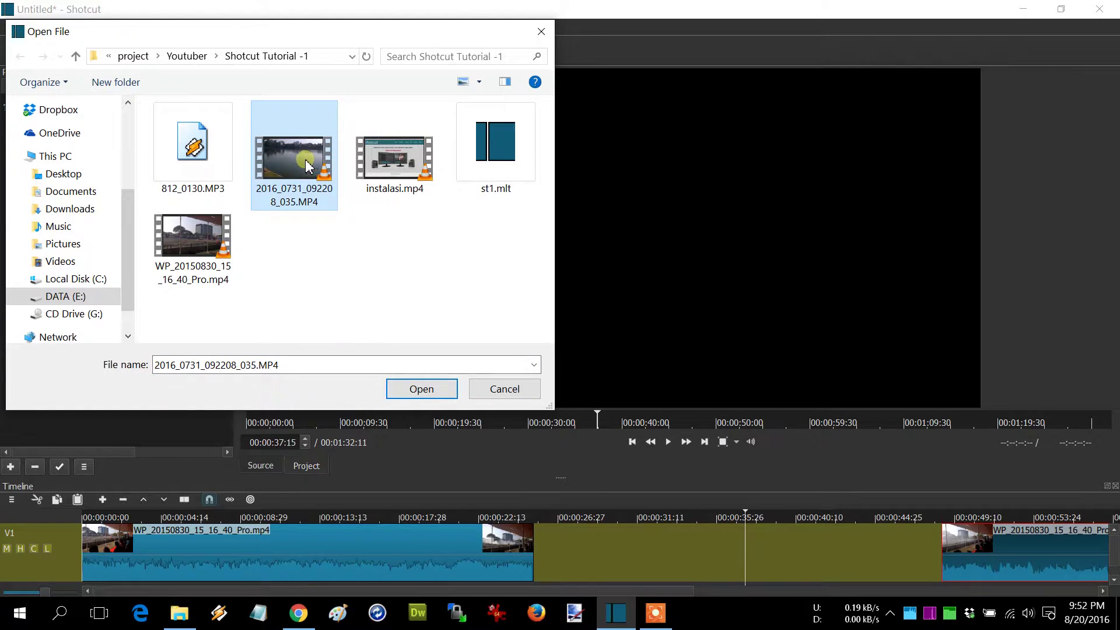
{"action": "left_click", "coordinate": [403, 387]}
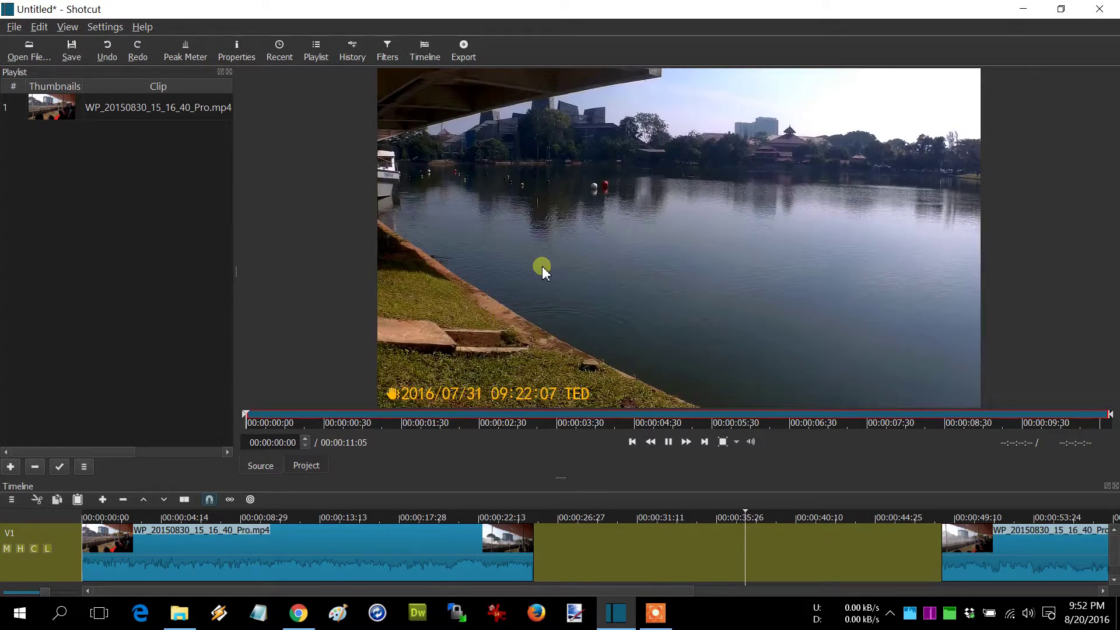
{"action": "key", "text": "a"}
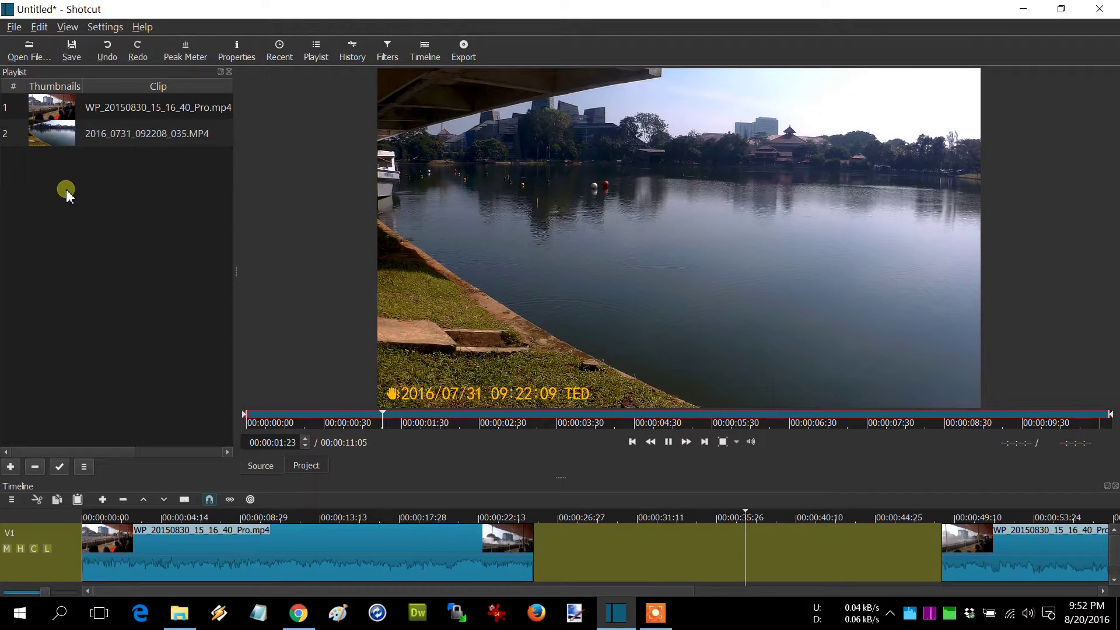
{"action": "left_click", "coordinate": [668, 441]}
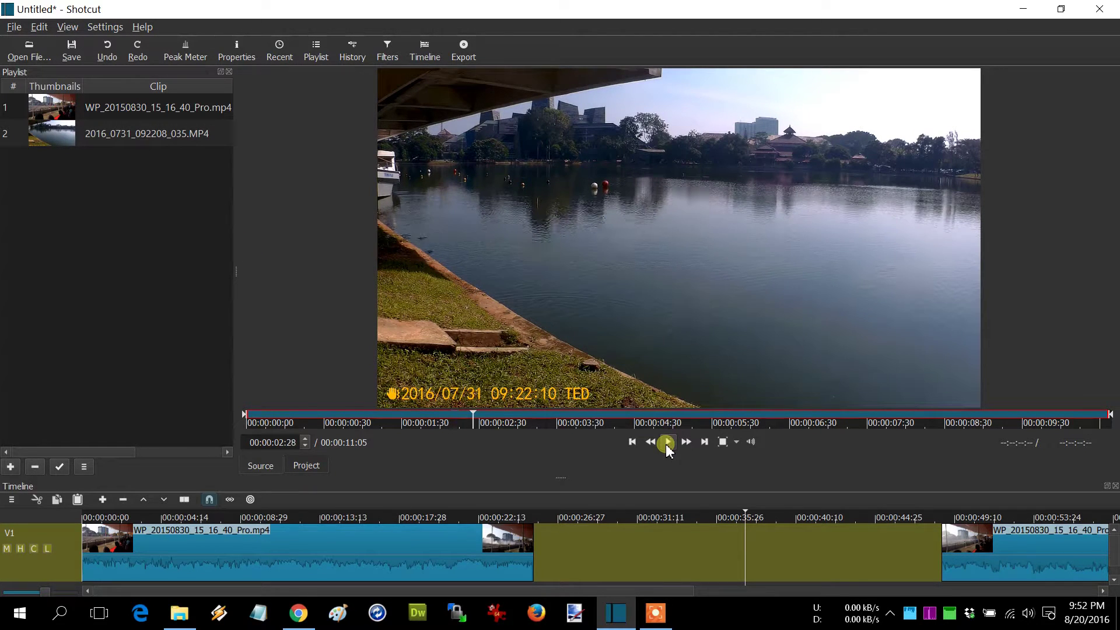
Step: Place 2016_0731_092208_035.MP4 from the playlist in the gap on track V1, directly against the end of the first segment
{"action": "left_click", "coordinate": [125, 105]}
{"action": "left_click", "coordinate": [113, 138]}
{"action": "left_click", "coordinate": [135, 119]}
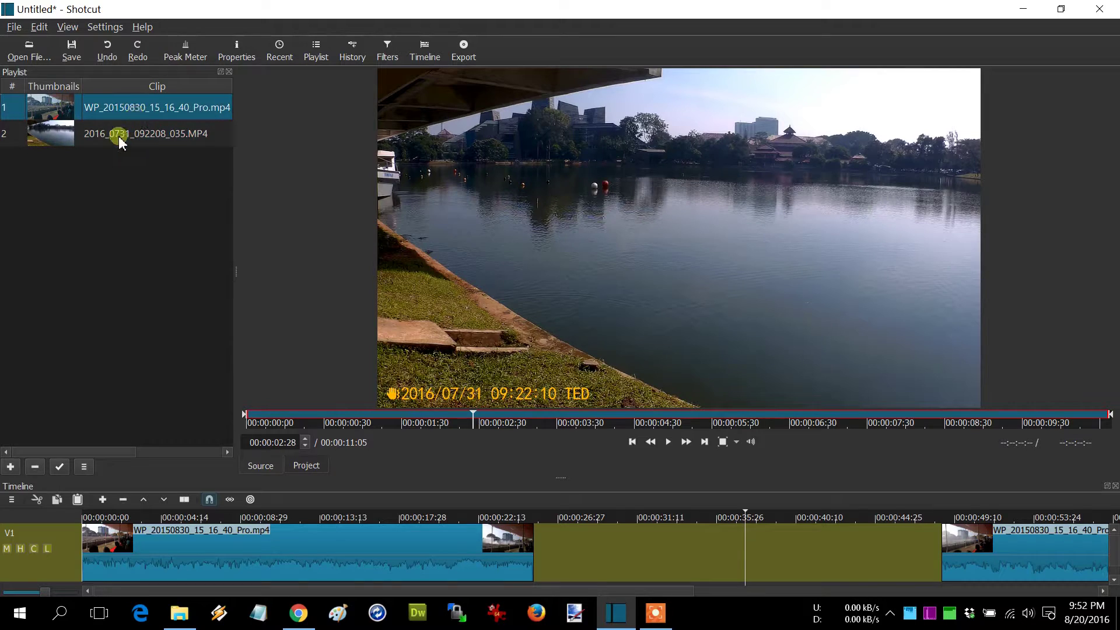
{"action": "left_click", "coordinate": [116, 135]}
{"action": "left_click_drag", "start_coordinate": [100, 139], "coordinate": [632, 553]}
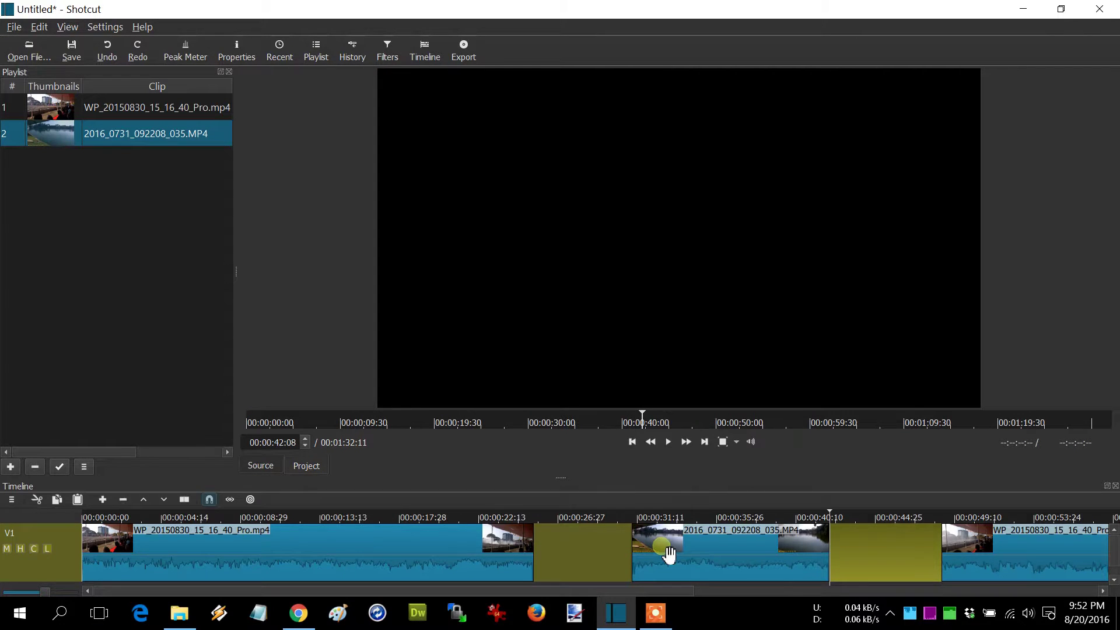
{"action": "left_click", "coordinate": [574, 540]}
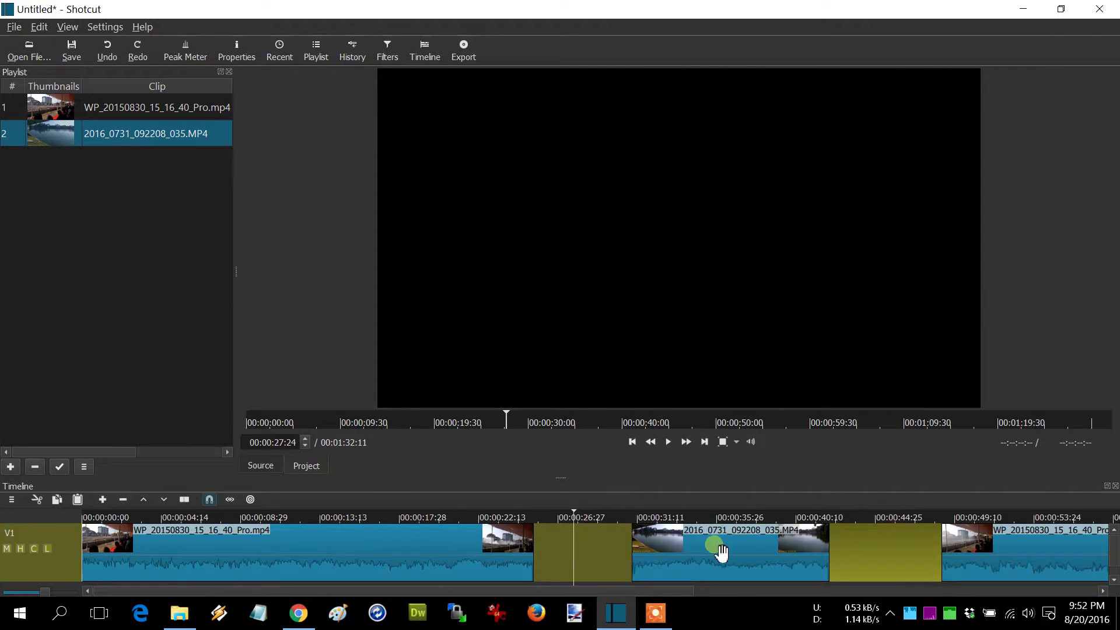
{"action": "left_click_drag", "start_coordinate": [723, 551], "coordinate": [621, 559]}
Step: Remove the remaining gap between the inserted lake clip and the last segment on track V1
{"action": "left_click", "coordinate": [800, 545]}
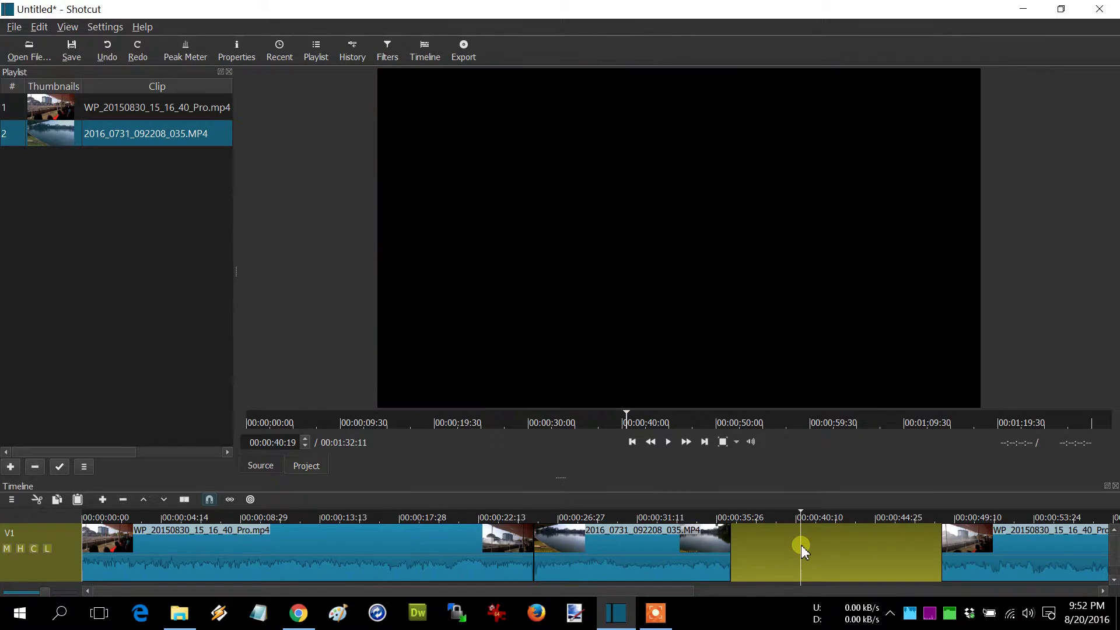
{"action": "right_click", "coordinate": [802, 547]}
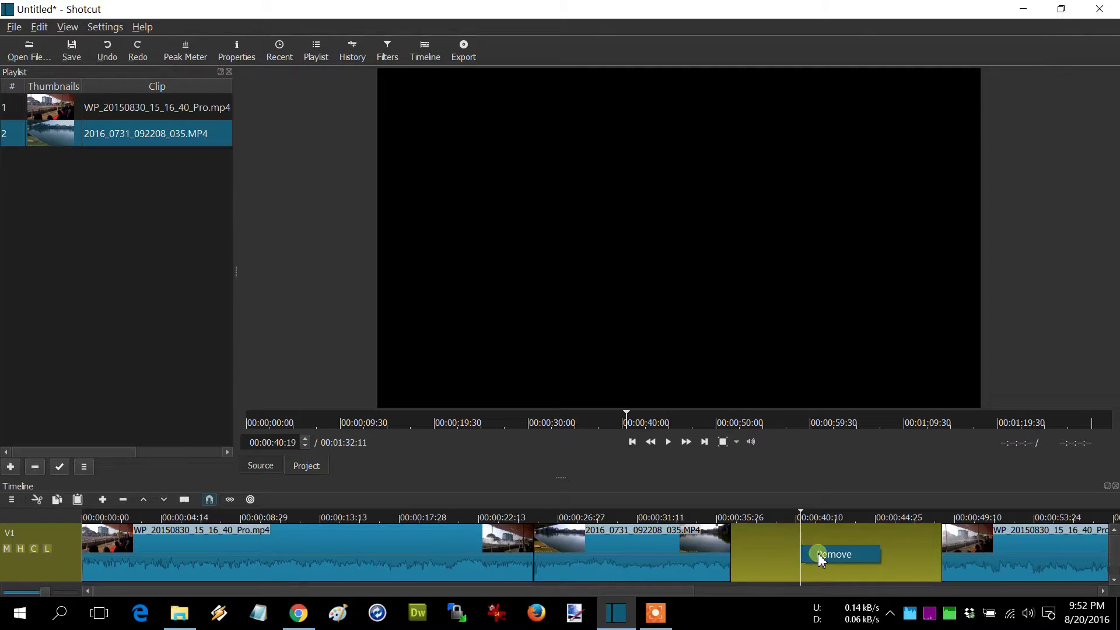
{"action": "left_click", "coordinate": [818, 553]}
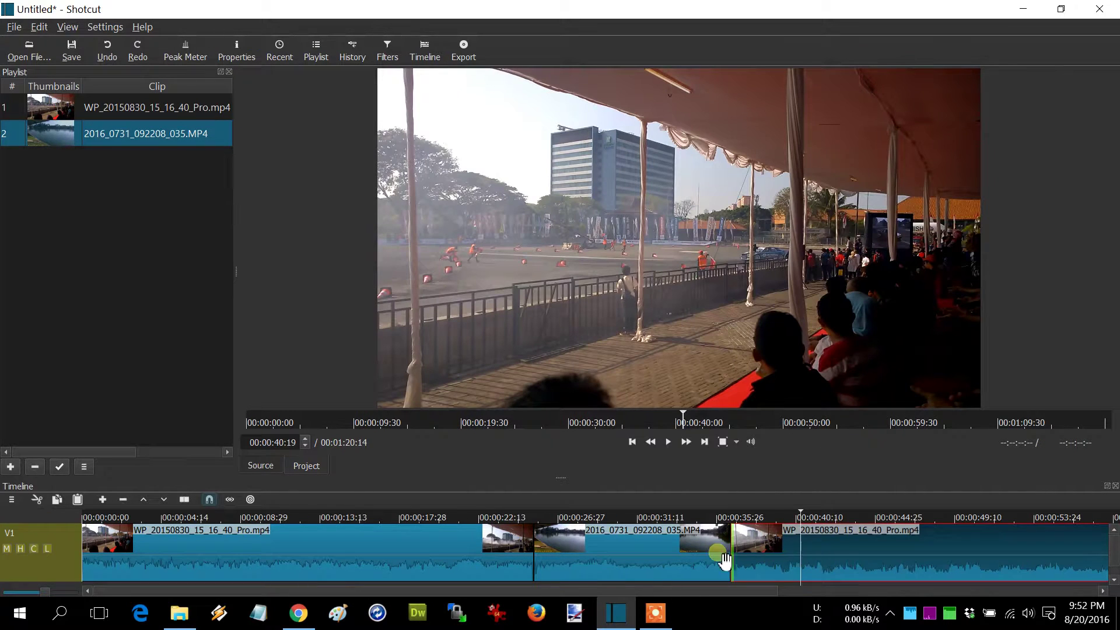
Step: Play the timeline from about 00:00:23:27 through the inserted clip into the last segment, and pause
{"action": "left_click", "coordinate": [504, 515]}
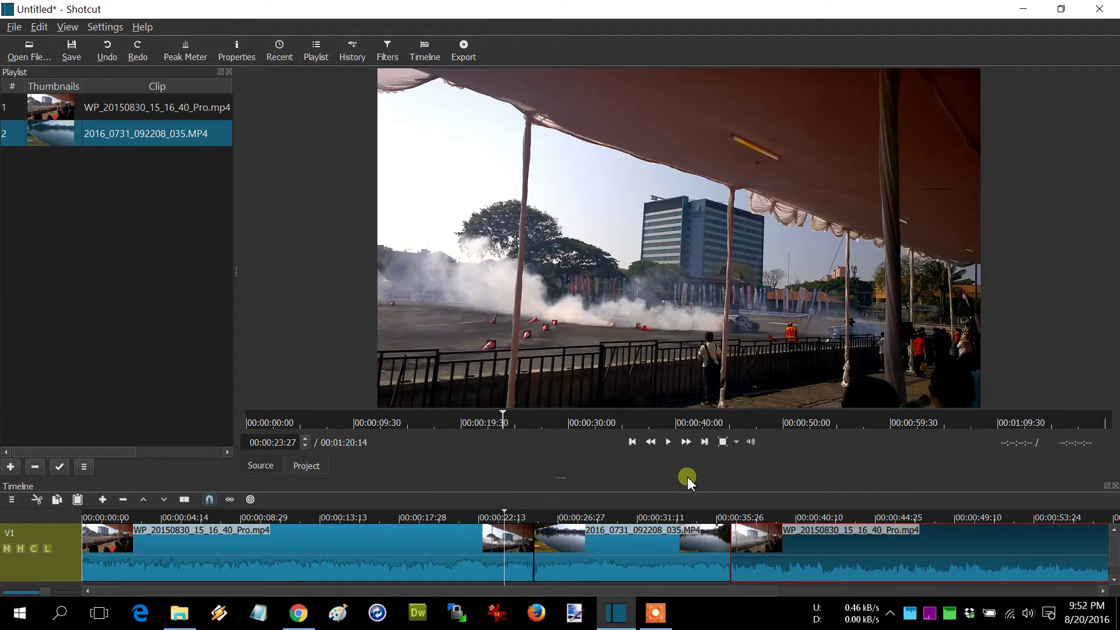
{"action": "left_click", "coordinate": [668, 447]}
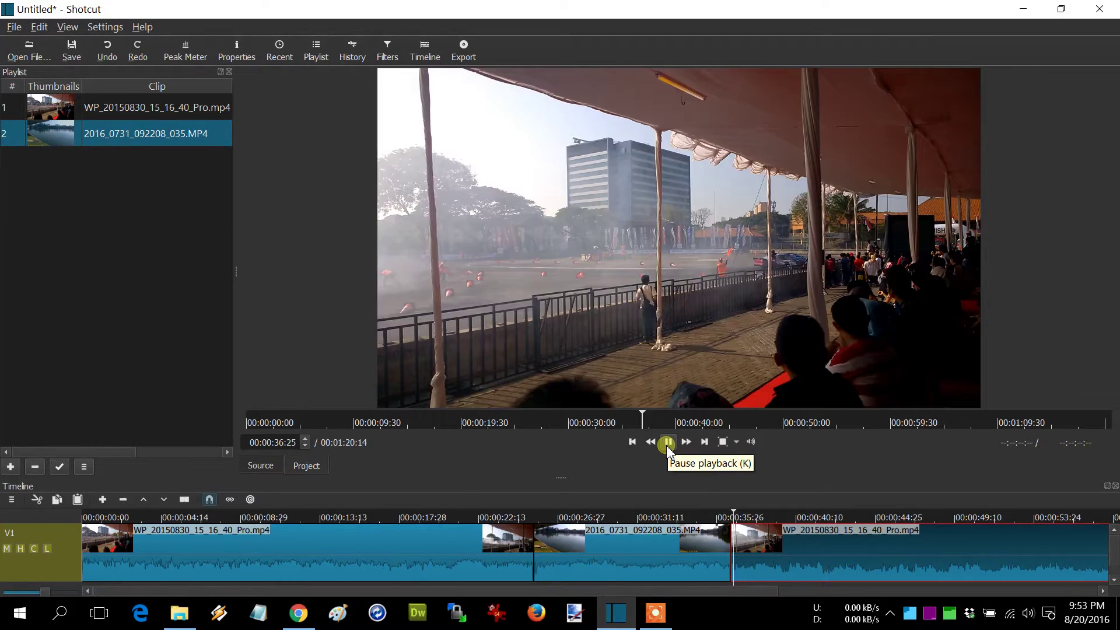
{"action": "left_click", "coordinate": [668, 444]}
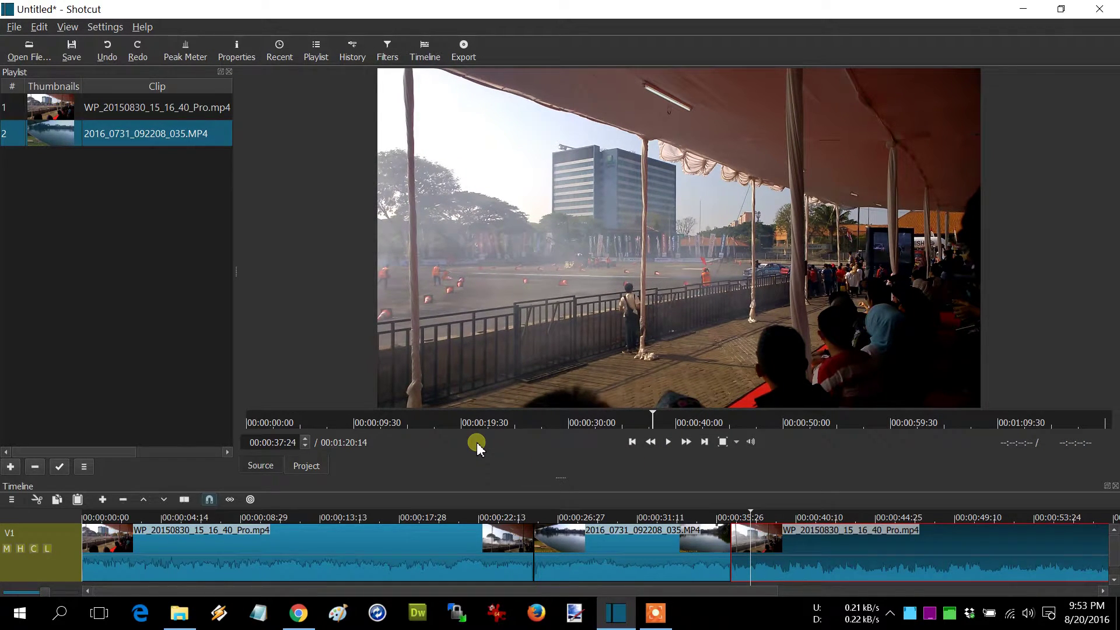
Step: Export the timeline in mp4 format as TUTORIAL2.mp4 in the Shotcut Tutorial -1 folder, and widen the jobs list
{"action": "left_click", "coordinate": [463, 50]}
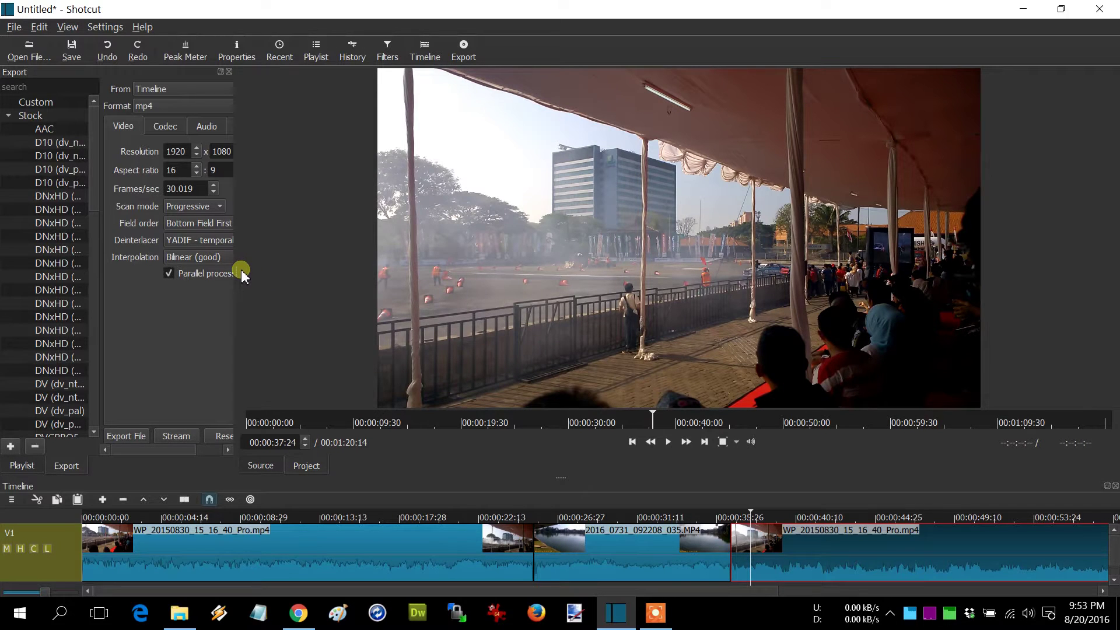
{"action": "left_click_drag", "start_coordinate": [238, 274], "coordinate": [456, 280]}
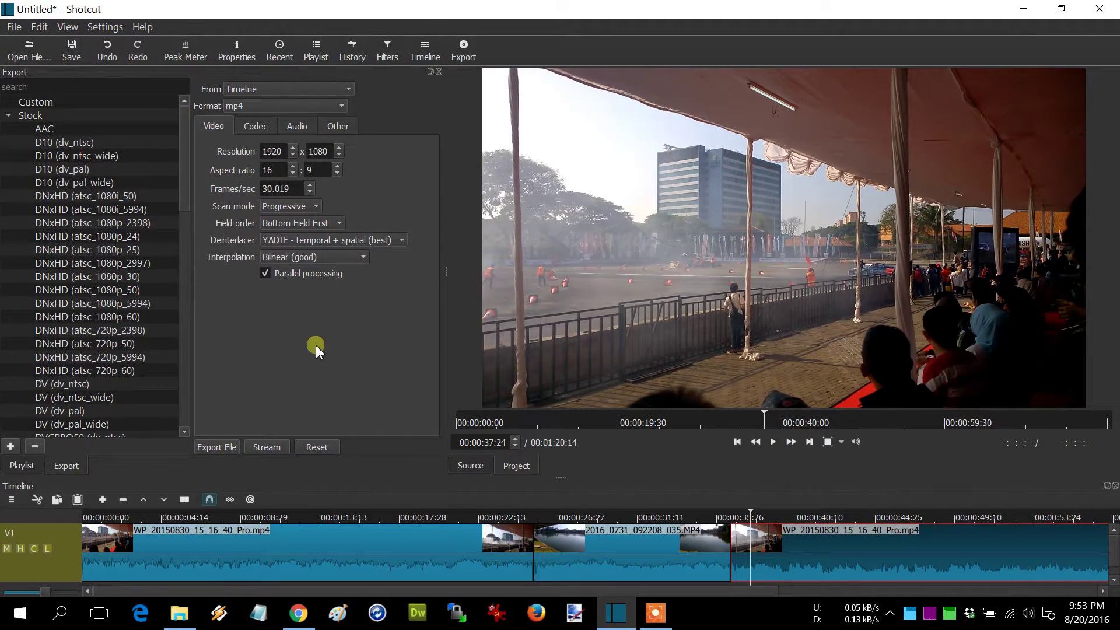
{"action": "left_click", "coordinate": [219, 446]}
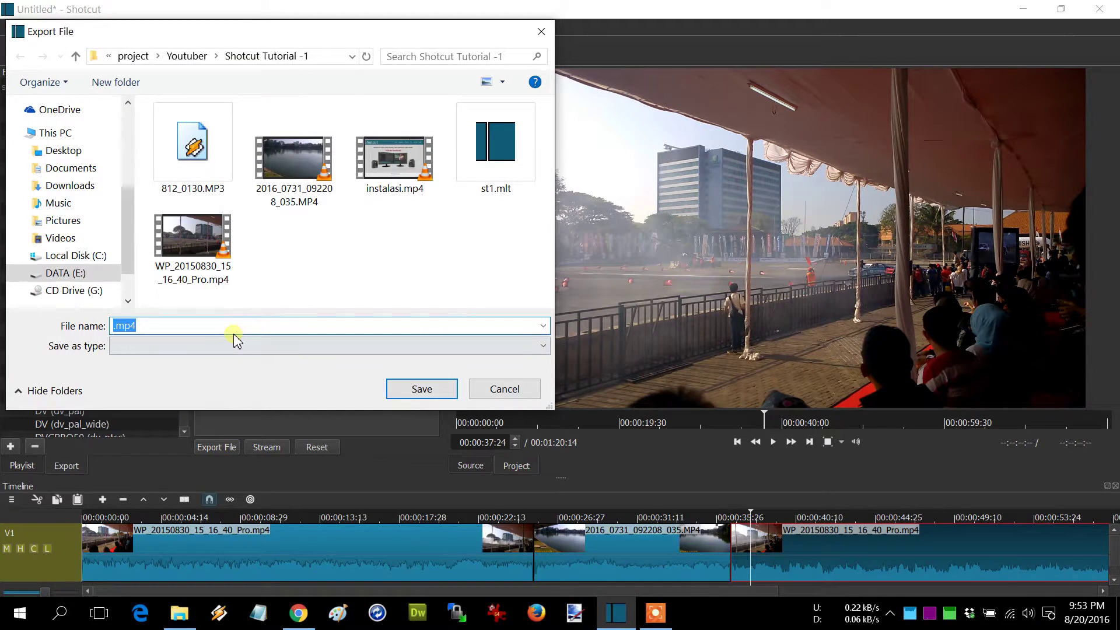
{"action": "left_click", "coordinate": [115, 326]}
{"action": "type", "text": "TUT"}
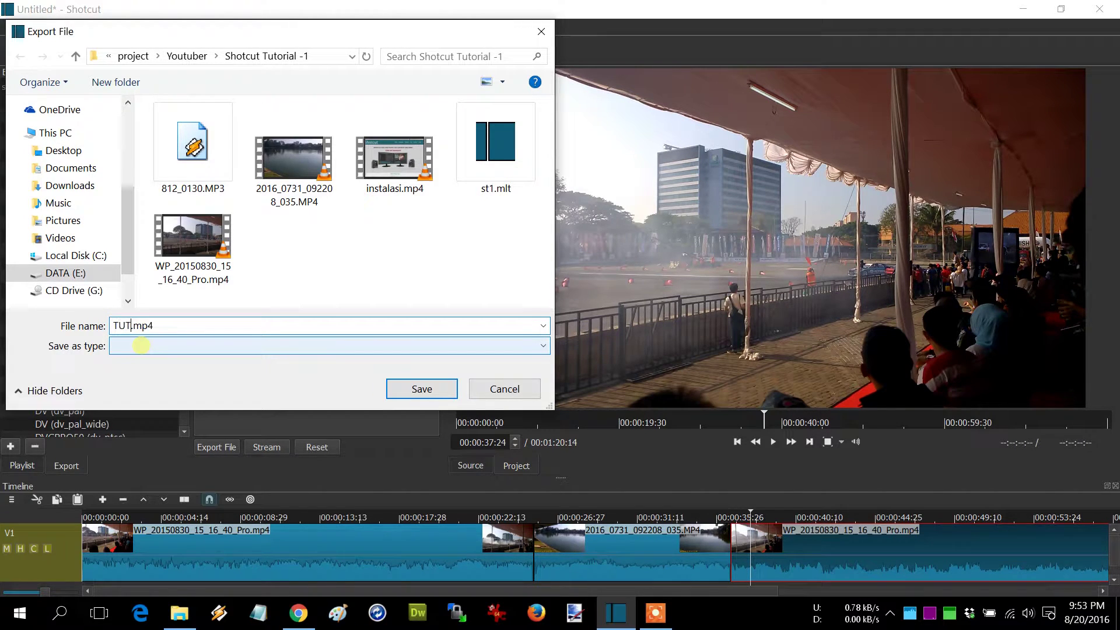
{"action": "type", "text": "ORIA"}
{"action": "type", "text": "L1"}
{"action": "left_click", "coordinate": [415, 389]}
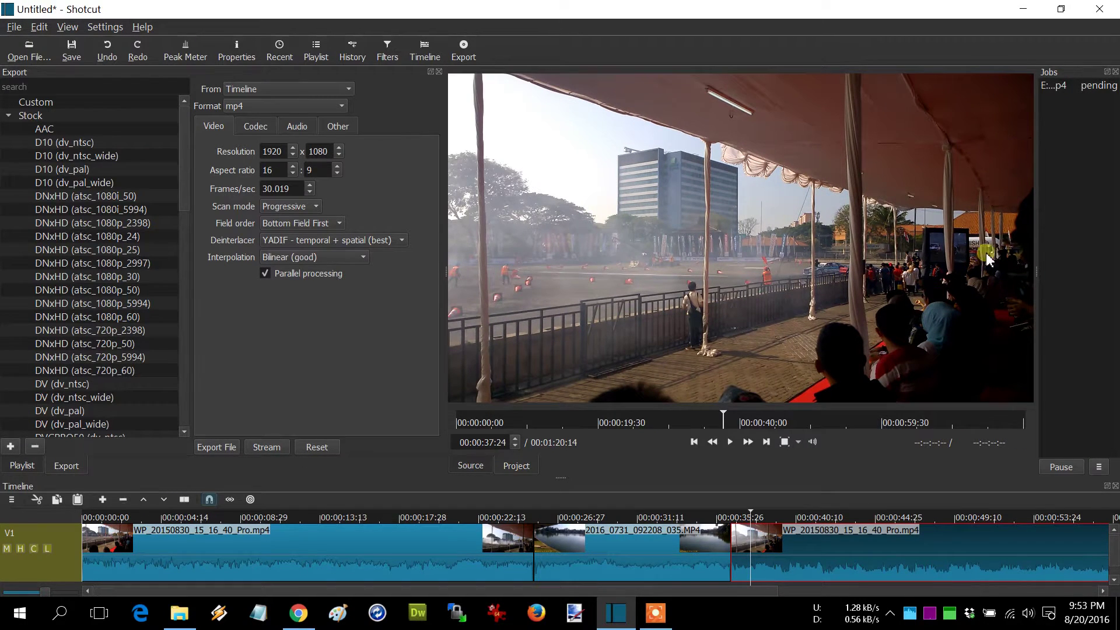
{"action": "left_click_drag", "start_coordinate": [446, 274], "coordinate": [305, 292]}
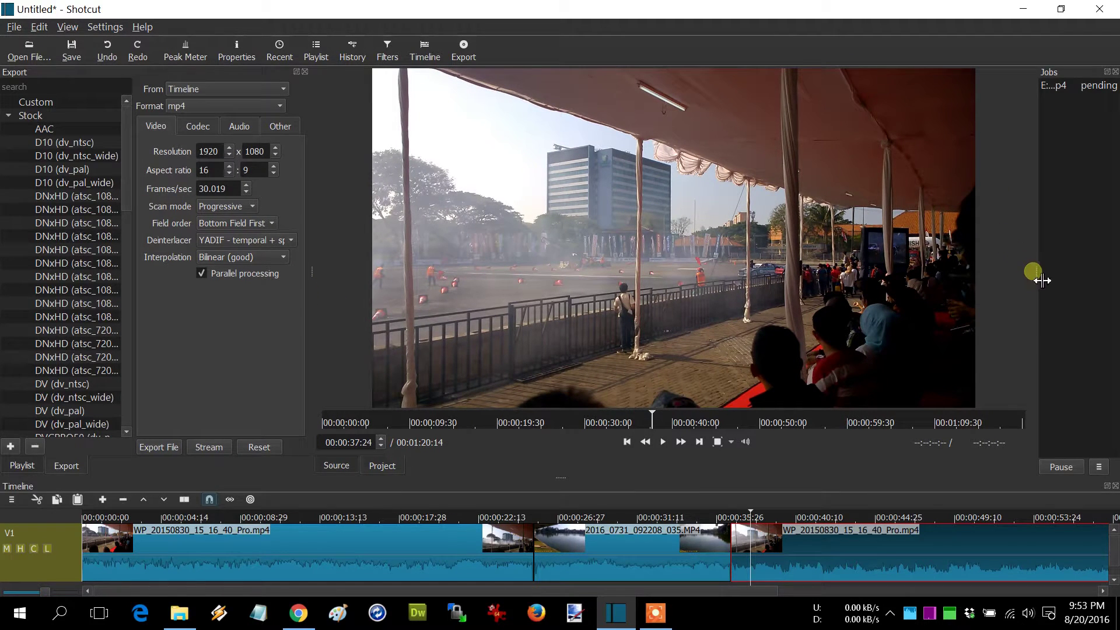
{"action": "left_click_drag", "start_coordinate": [1033, 270], "coordinate": [902, 288]}
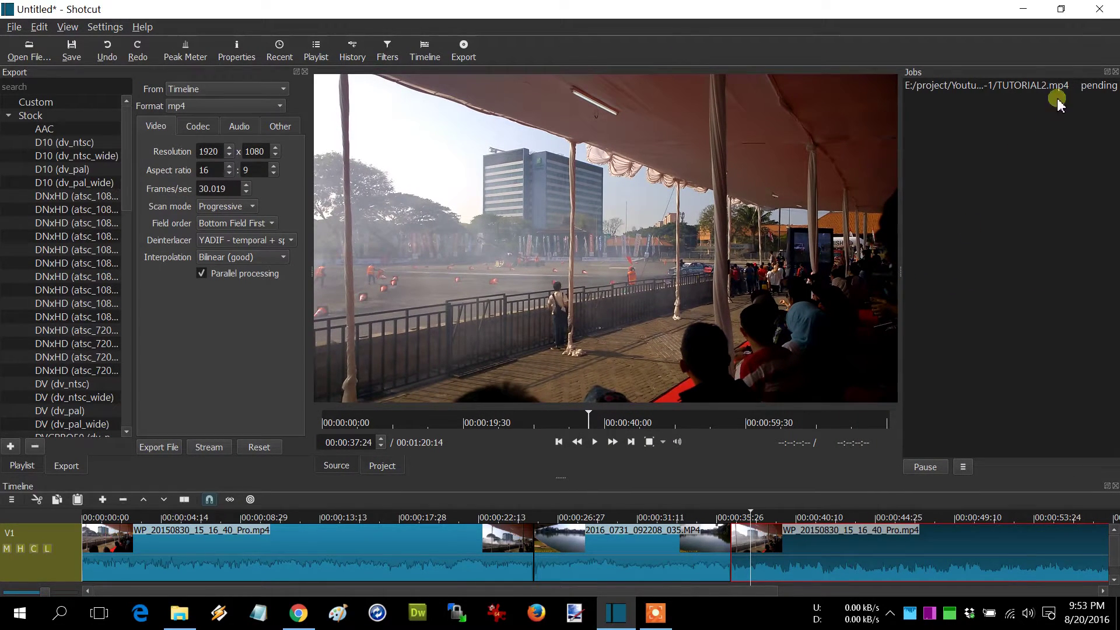